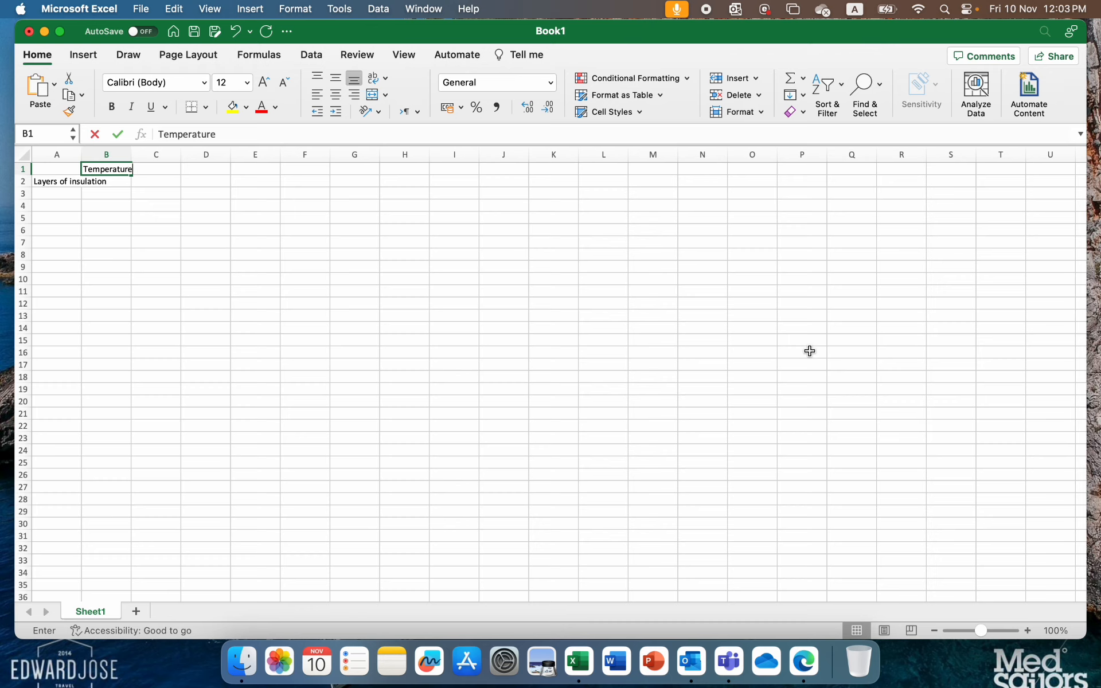
- Enter the sub-headers Start in B2 and End in C2 under the Temperature heading
{"action": "key", "text": "Return"}
{"action": "type", "text": "Start"}
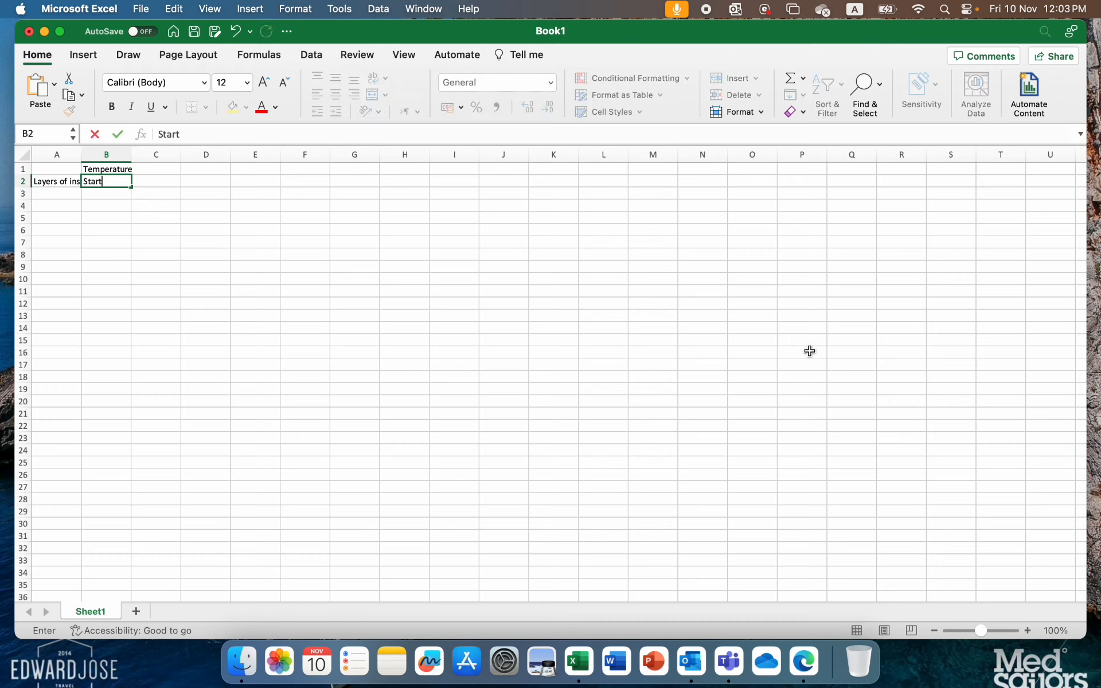
{"action": "key", "text": "Tab"}
{"action": "type", "text": "End"}
{"action": "key", "text": "Tab"}
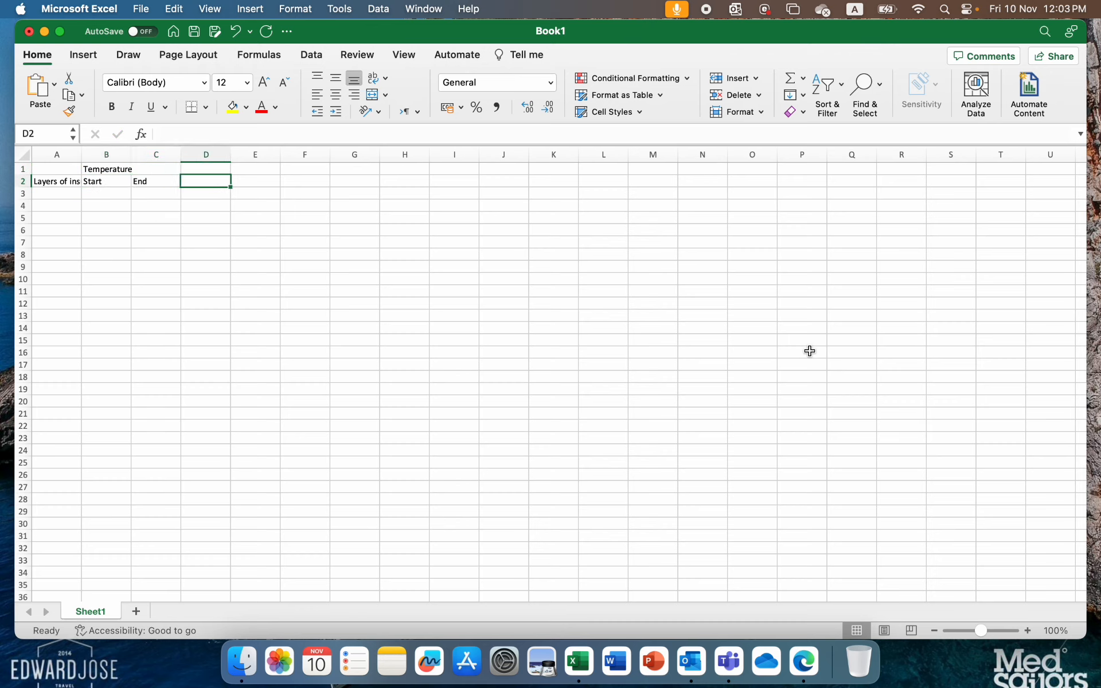
{"action": "type", "text": "Diff"}
{"action": "key", "text": "BackSpace"}
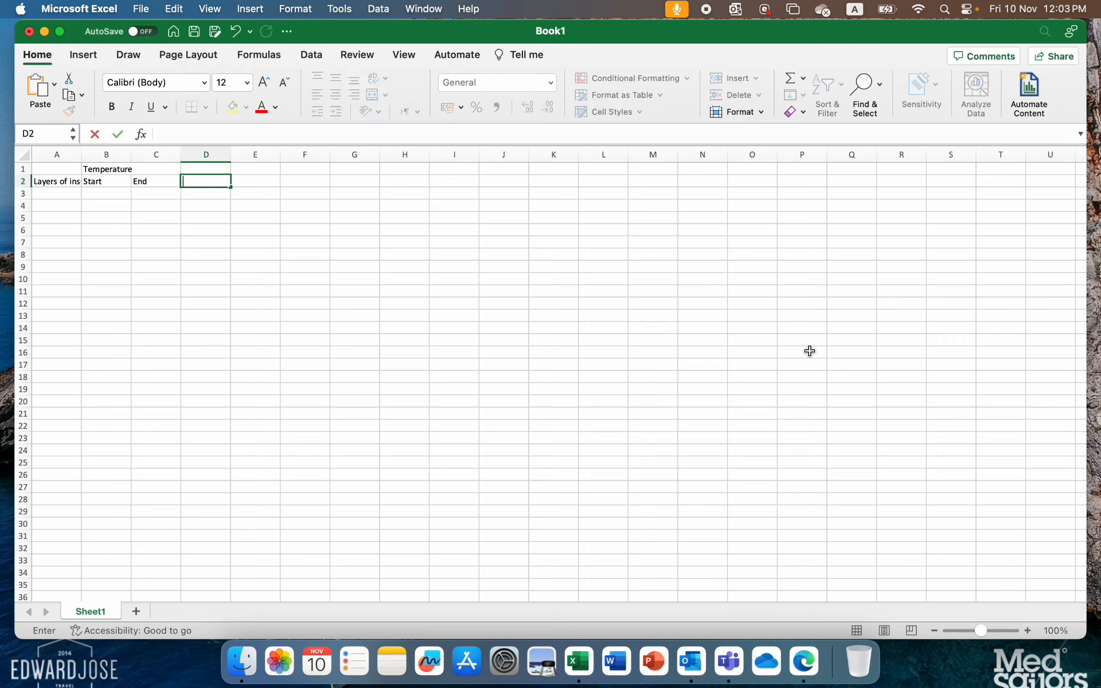
{"action": "key", "text": "Return"}
- Merge and center A1:A2 for the Layers of insulation header and B1:C1 for the Temperature header
{"action": "key", "text": "Left"}
{"action": "key", "text": "Left"}
{"action": "key", "text": "Left"}
{"action": "key", "text": "Up"}
{"action": "key", "text": "Up"}
{"action": "key", "text": "shift+Down"}
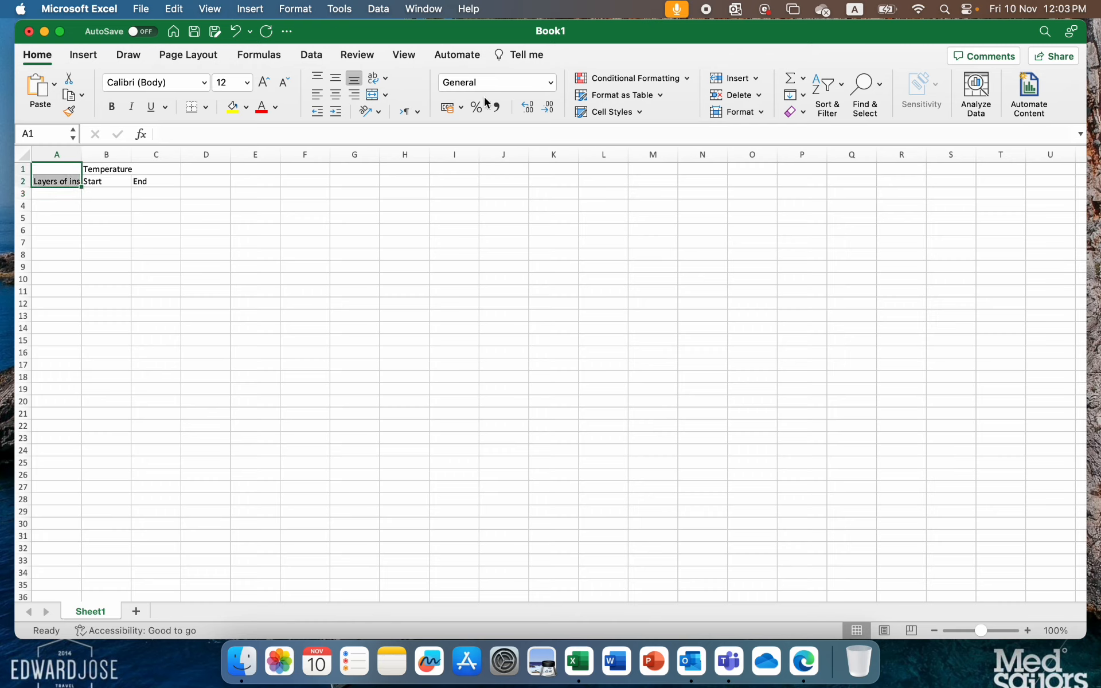
{"action": "left_click_drag", "start_coordinate": [108, 168], "coordinate": [152, 169]}
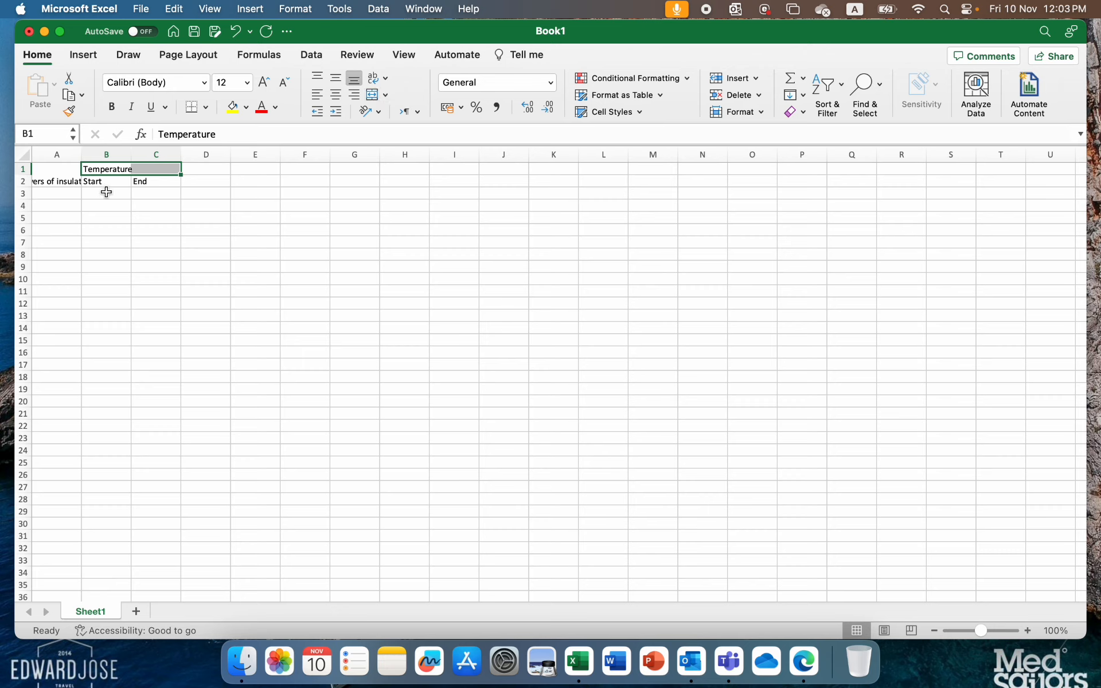
{"action": "left_click", "coordinate": [372, 95]}
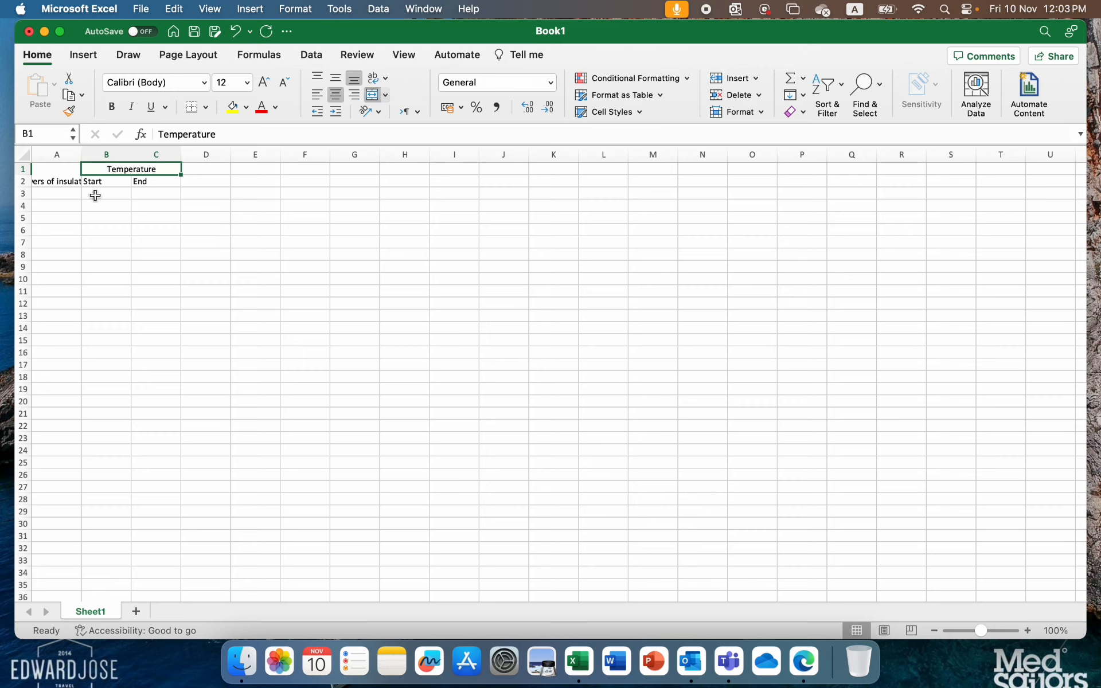
- Wrap the text of the Layers of insulation header in the merged cell A1:A2
{"action": "left_click", "coordinate": [59, 175]}
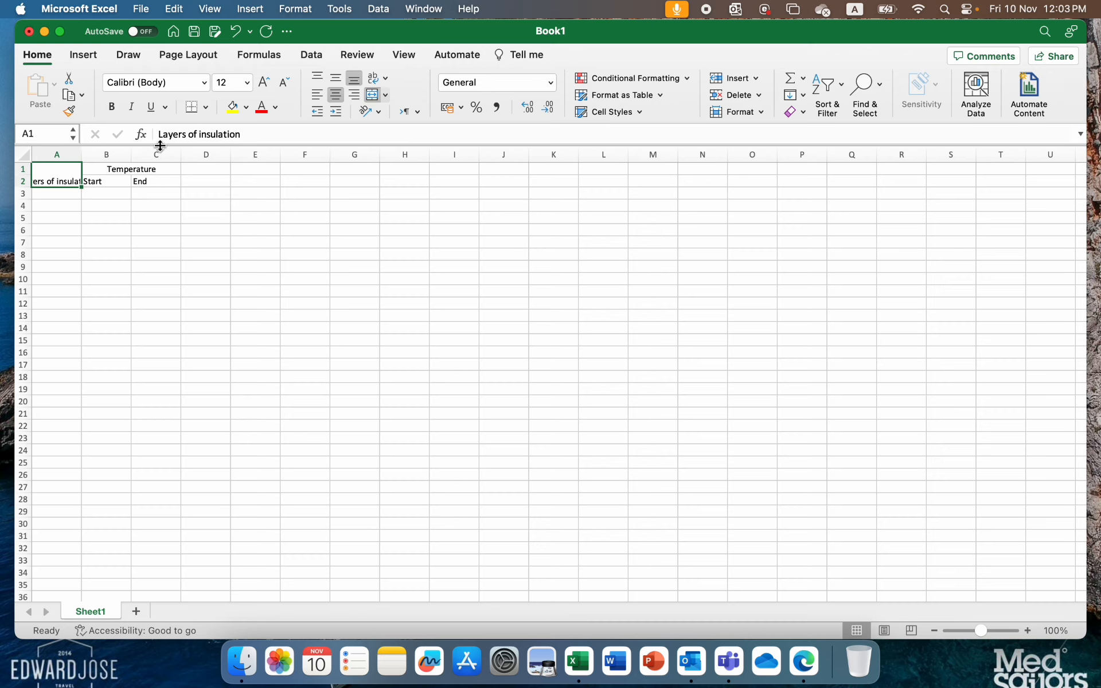
{"action": "left_click", "coordinate": [103, 241]}
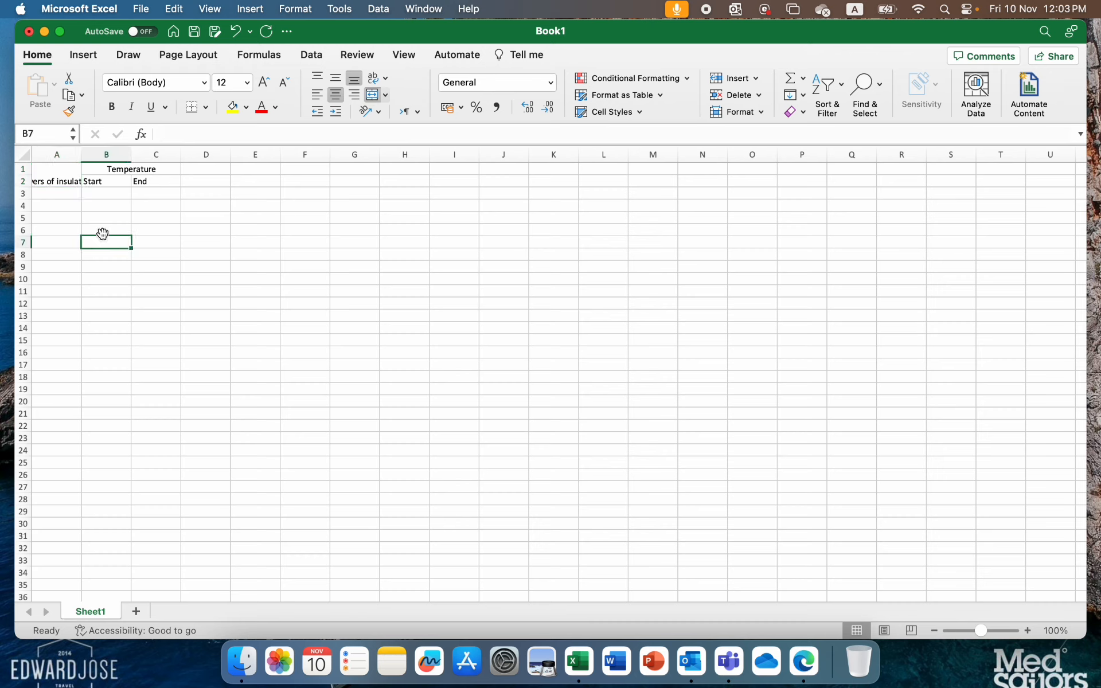
{"action": "left_click", "coordinate": [62, 182]}
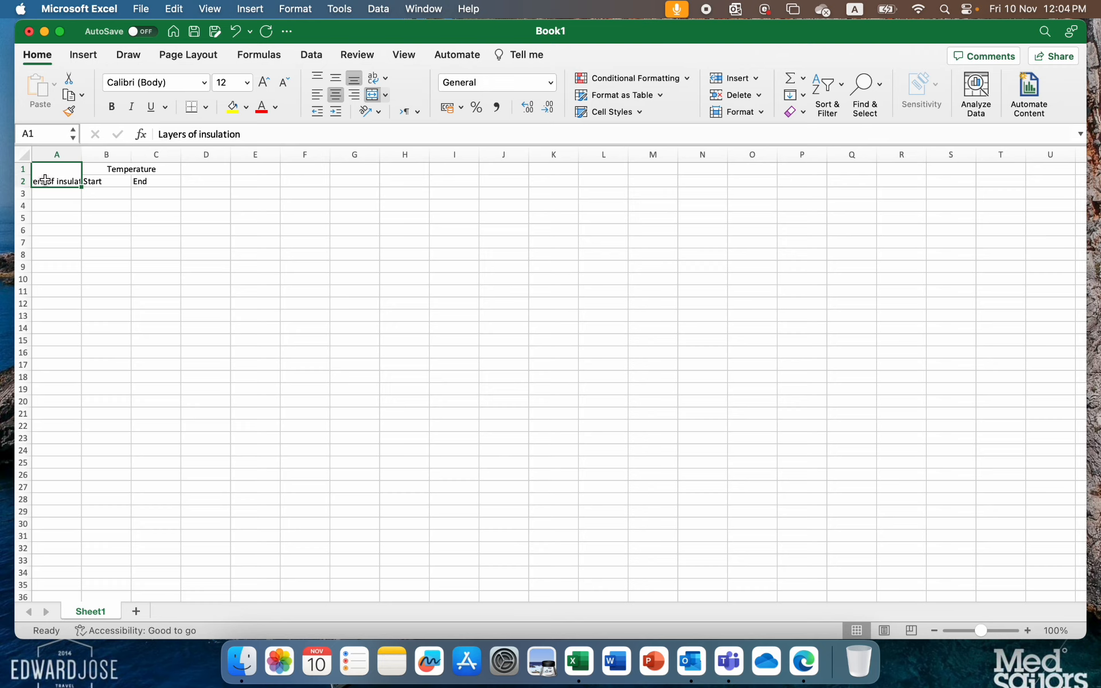
{"action": "left_click", "coordinate": [371, 81]}
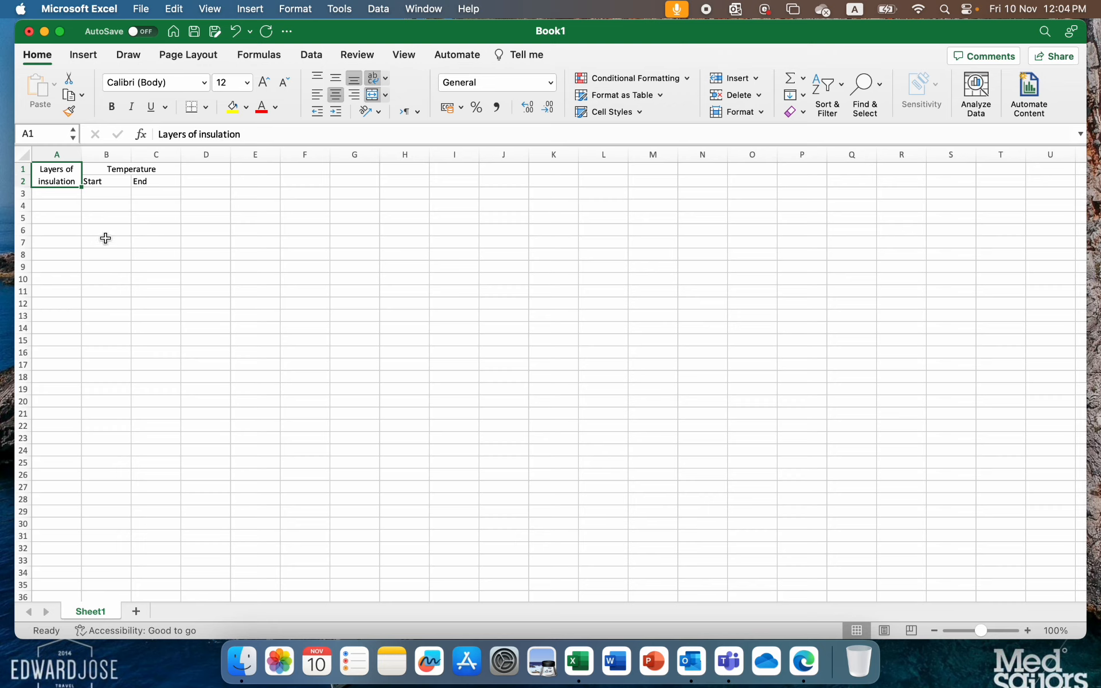
- Enter the insulation layer counts 0, 1, 2, 3 and 4 in cells A3 to A7
{"action": "left_click", "coordinate": [68, 193]}
{"action": "type", "text": "0"}
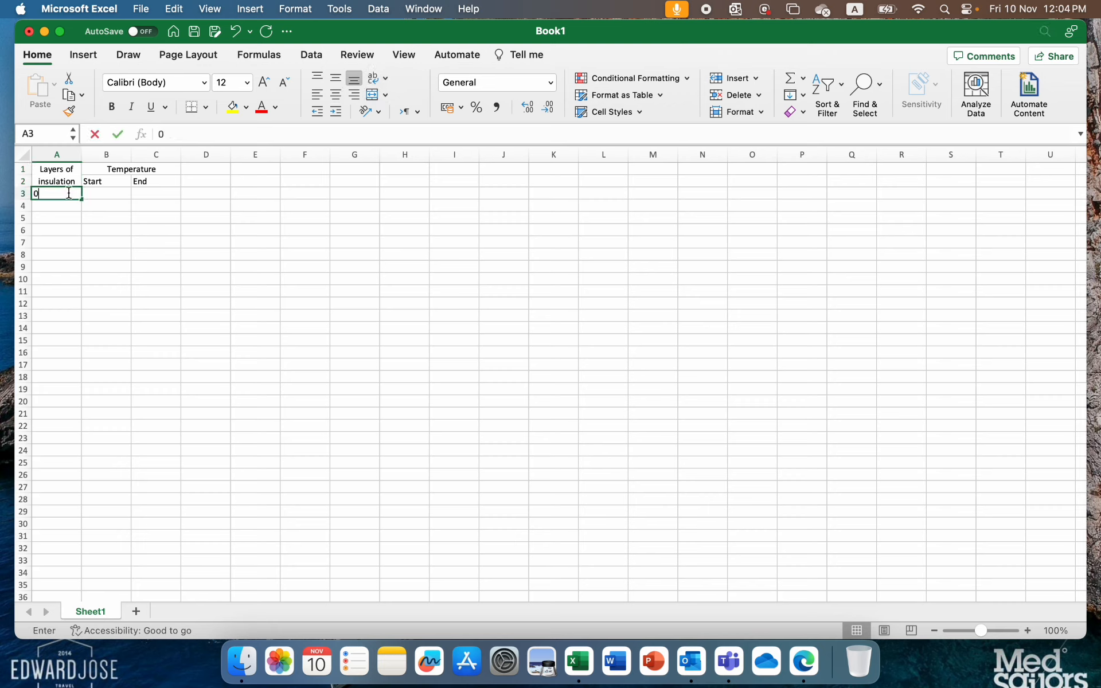
{"action": "key", "text": "Return"}
{"action": "type", "text": "1"}
{"action": "key", "text": "Return"}
{"action": "type", "text": "2"}
{"action": "key", "text": "Return"}
{"action": "type", "text": "3"}
{"action": "key", "text": "Return"}
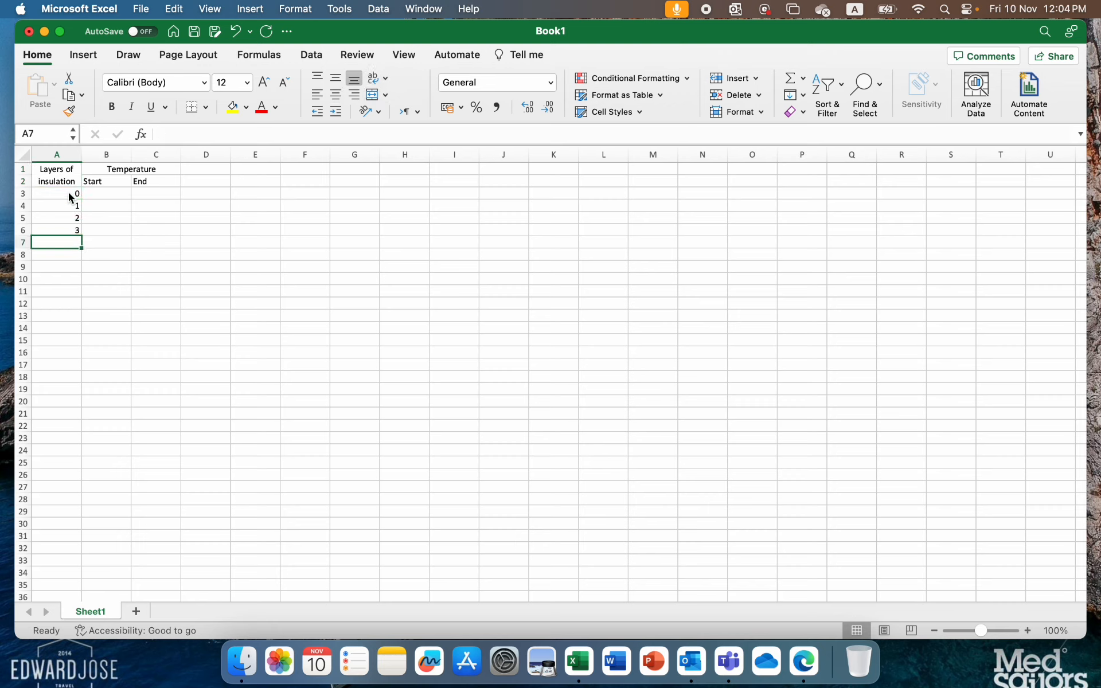
{"action": "type", "text": "4"}
{"action": "key", "text": "Return"}
- Enter a start temperature of 5 in B3 and an end temperature of 13 in C3 for zero layers
{"action": "key", "text": "Up"}
{"action": "key", "text": "Up"}
{"action": "key", "text": "Up"}
{"action": "key", "text": "Up"}
{"action": "key", "text": "Up"}
{"action": "key", "text": "Up"}
{"action": "key", "text": "Right"}
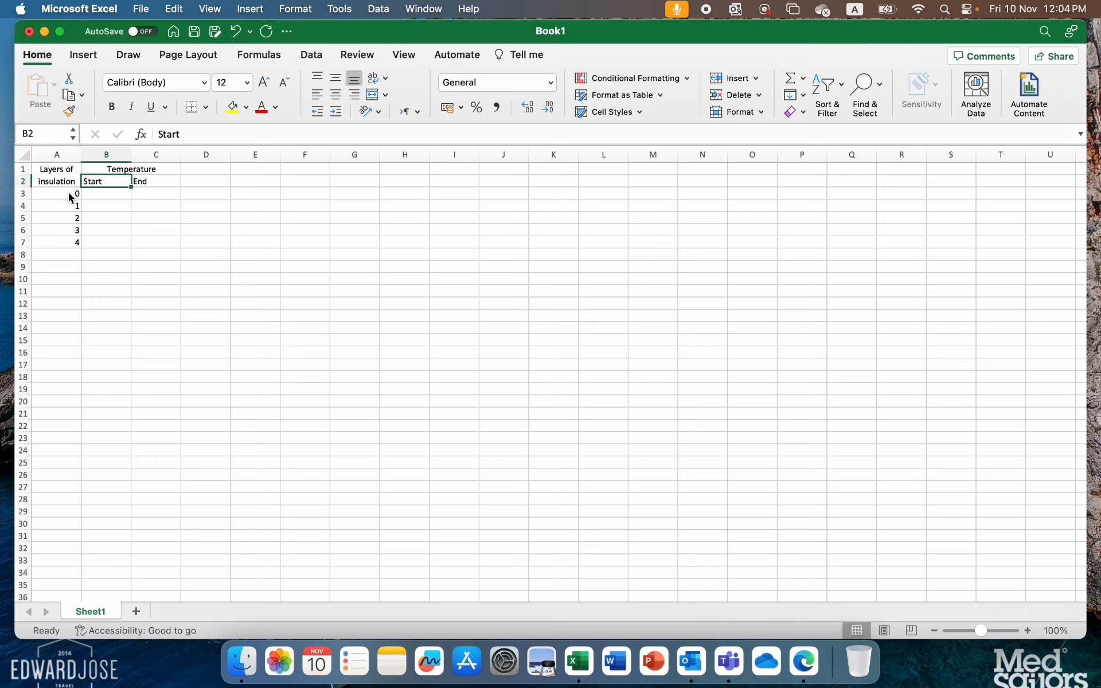
{"action": "key", "text": "Down"}
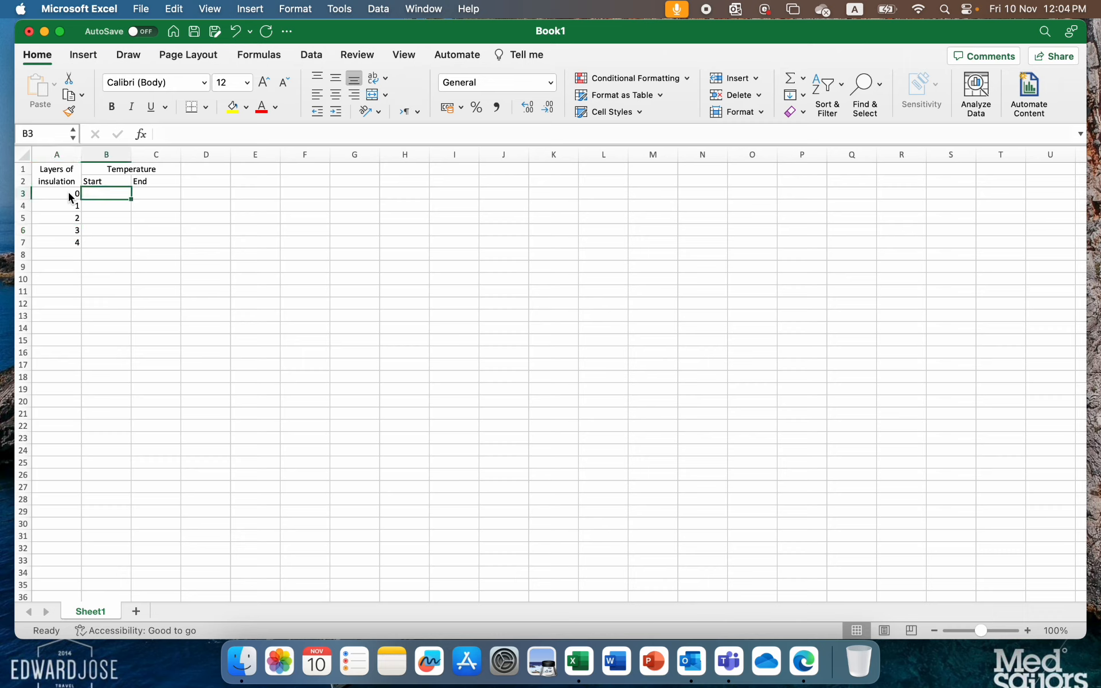
{"action": "type", "text": "5"}
{"action": "key", "text": "Tab"}
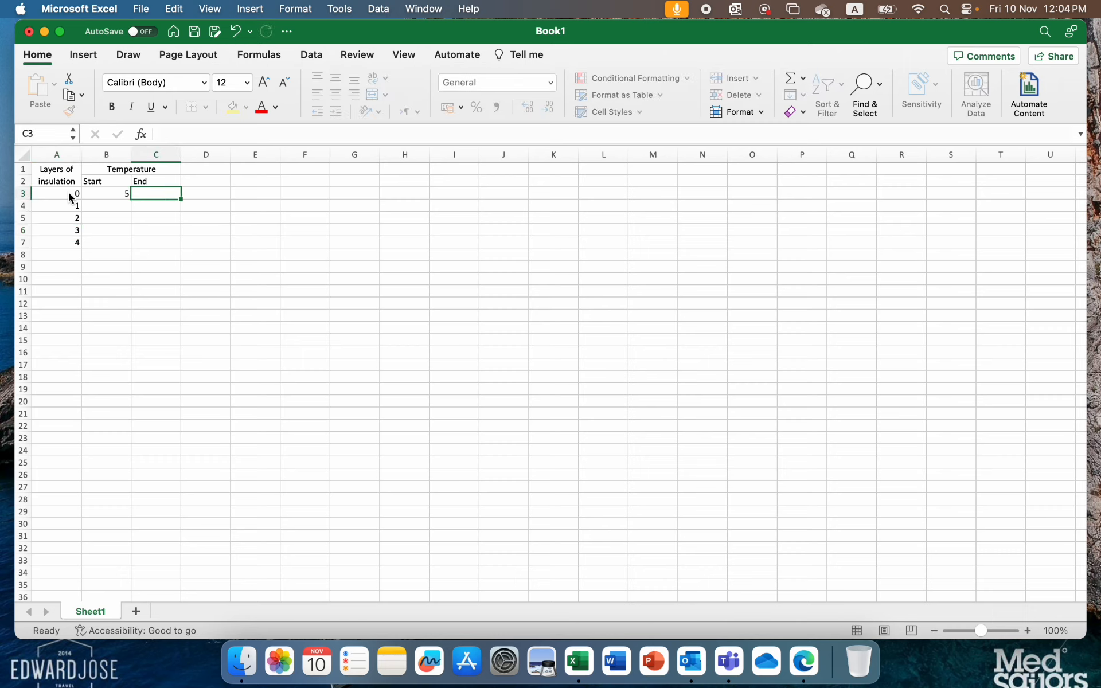
{"action": "type", "text": "13"}
{"action": "key", "text": "Return"}
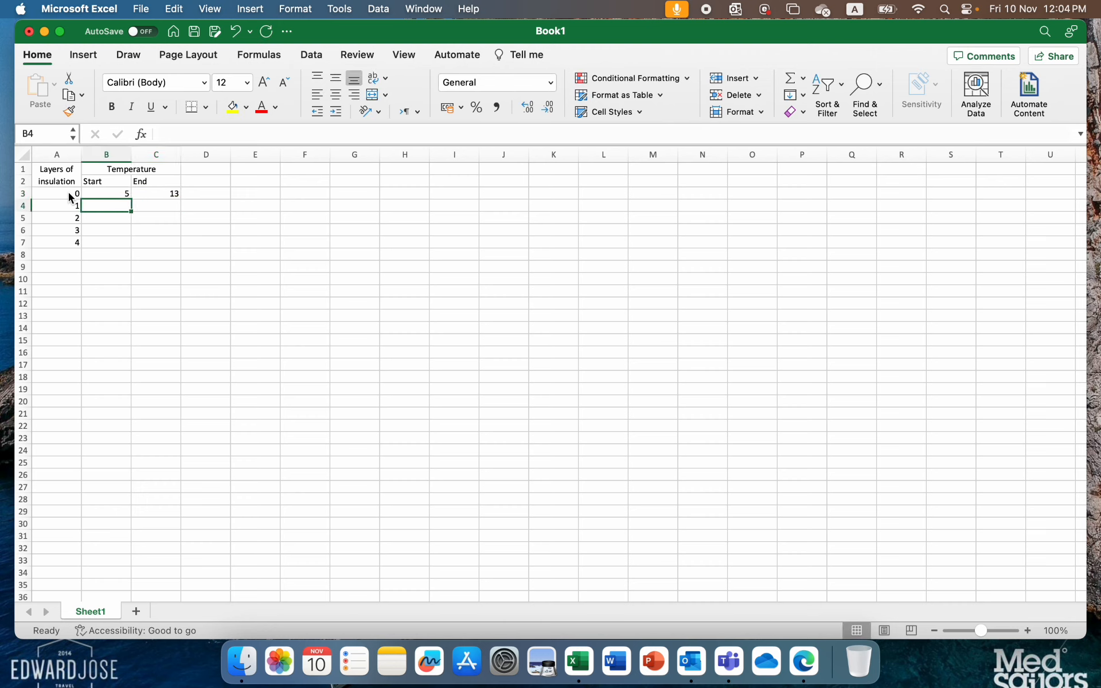
- Enter the start temperatures 6, 6, 6 and 9 in cells B4 to B7
{"action": "type", "text": "6"}
{"action": "key", "text": "Return"}
{"action": "type", "text": "6"}
{"action": "key", "text": "Return"}
{"action": "type", "text": "6"}
{"action": "key", "text": "Return"}
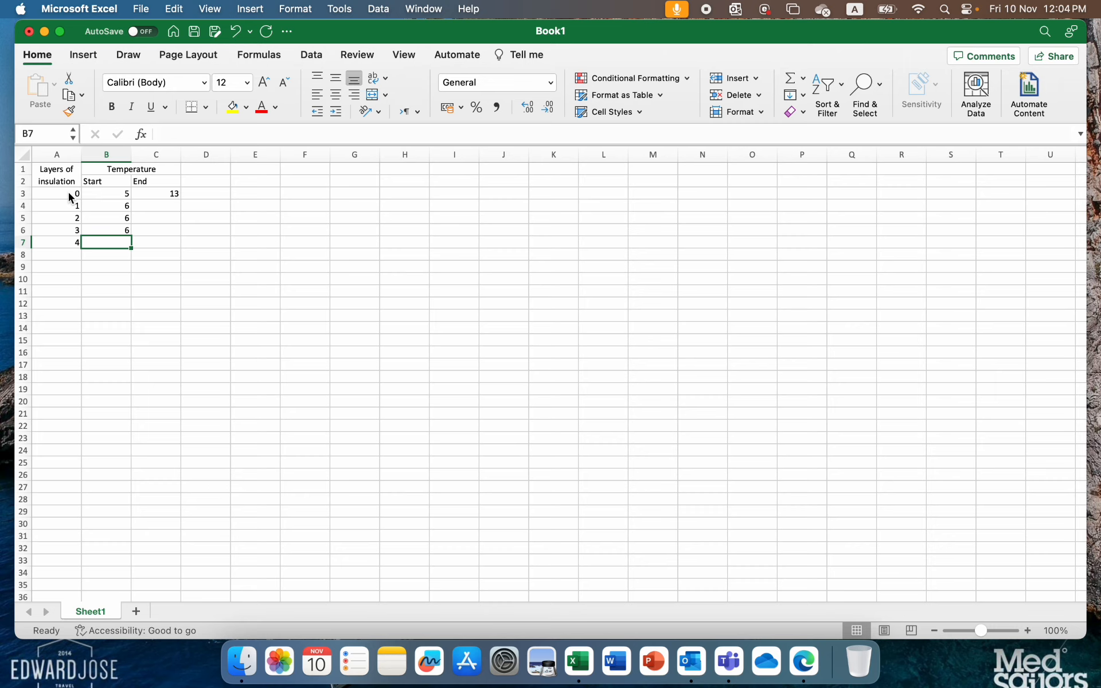
{"action": "type", "text": "9"}
{"action": "key", "text": "Tab"}
- Enter the end temperatures 13, 11, 10 and 12 in cells C4 to C7
{"action": "key", "text": "Up"}
{"action": "key", "text": "Up"}
{"action": "key", "text": "Up"}
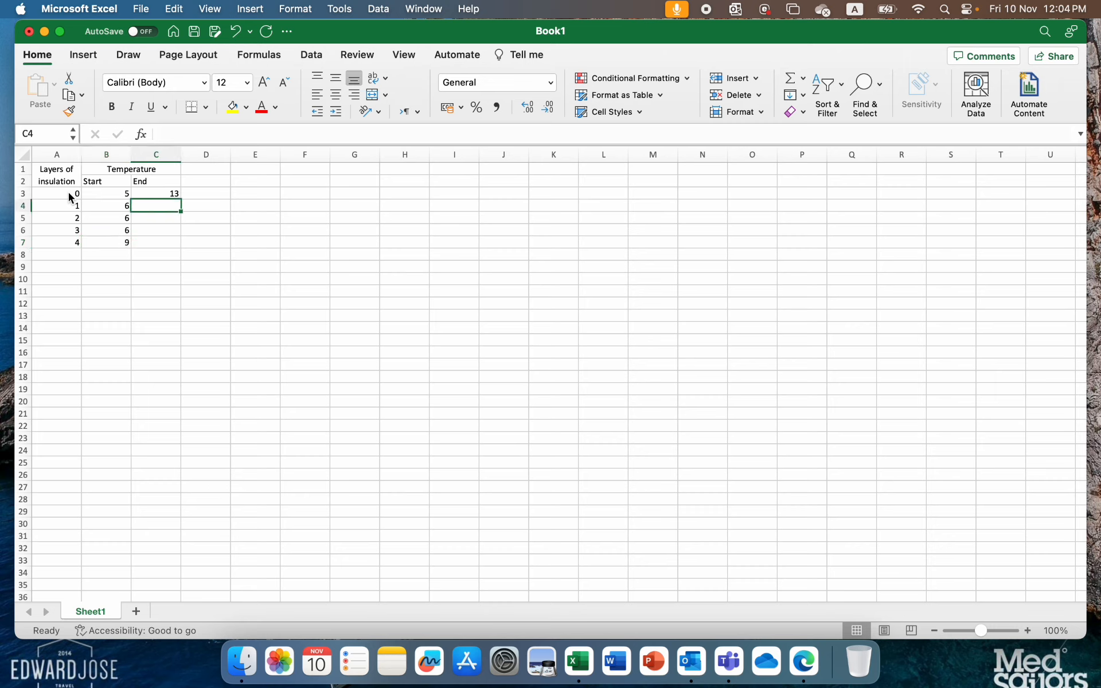
{"action": "type", "text": "13"}
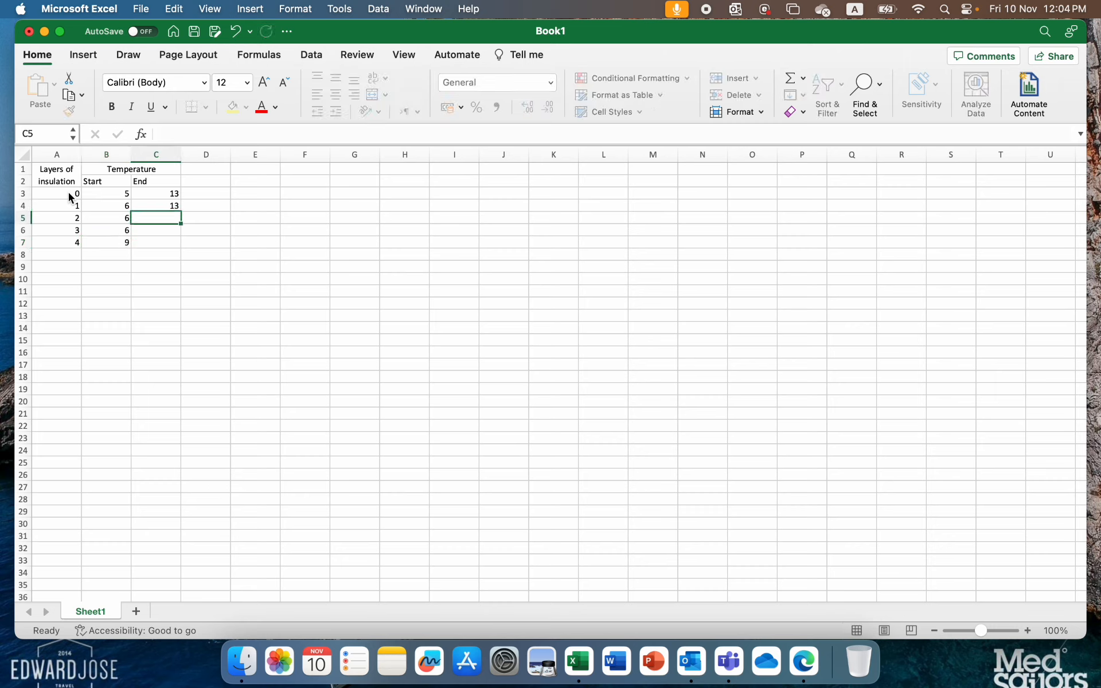
{"action": "key", "text": "Return"}
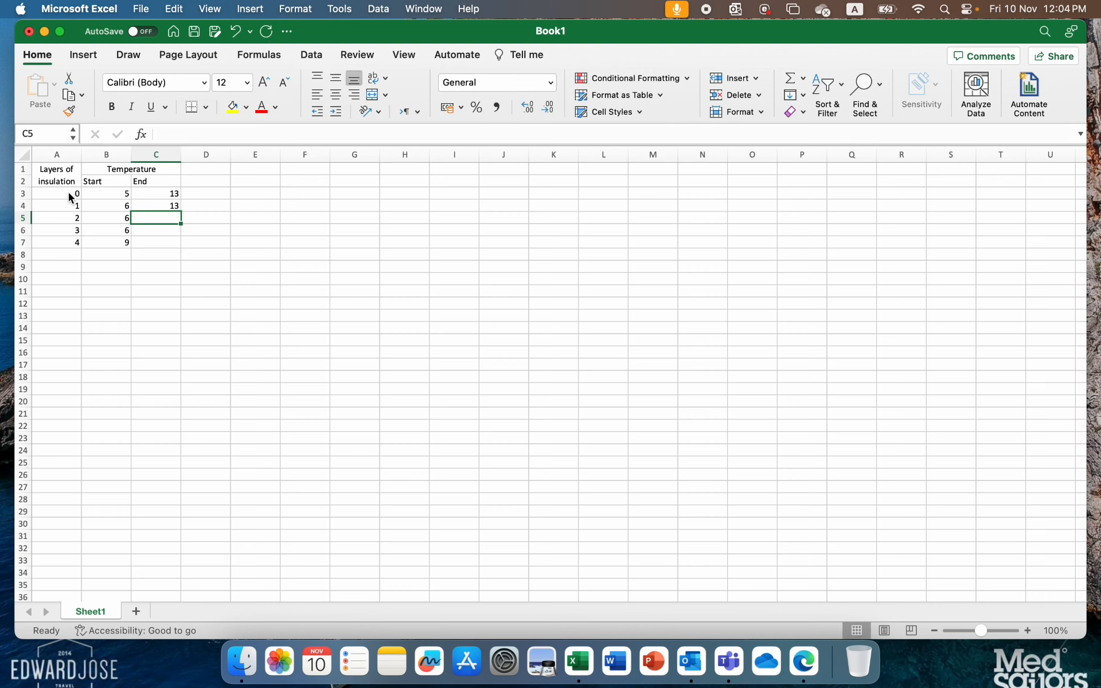
{"action": "type", "text": "11"}
{"action": "key", "text": "Return"}
{"action": "type", "text": "1"}
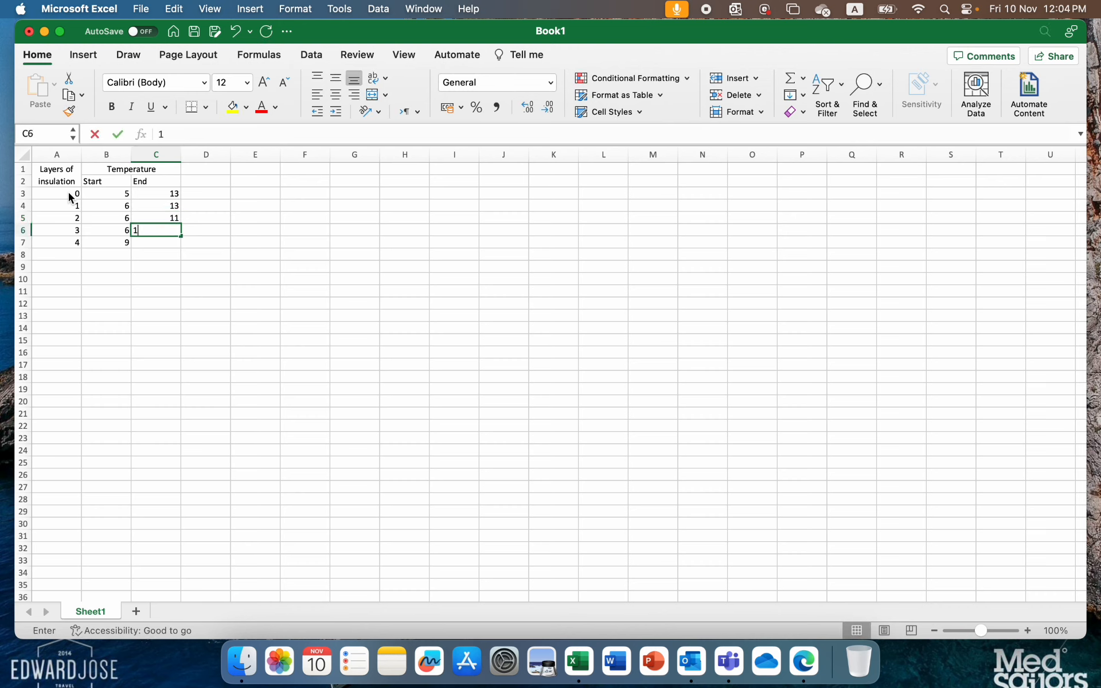
{"action": "type", "text": "0"}
{"action": "key", "text": "Return"}
{"action": "type", "text": "12"}
{"action": "key", "text": "Return"}
- Add two more pairs of Start and End sub-headers in cells D2 to G2
{"action": "key", "text": "Up"}
{"action": "key", "text": "Up"}
{"action": "key", "text": "Up"}
{"action": "key", "text": "Up"}
{"action": "key", "text": "Up"}
{"action": "key", "text": "Up"}
{"action": "key", "text": "Up"}
{"action": "key", "text": "Right"}
{"action": "key", "text": "Left"}
{"action": "key", "text": "Right"}
{"action": "key", "text": "Down"}
{"action": "type", "text": "Start"}
{"action": "key", "text": "Tab"}
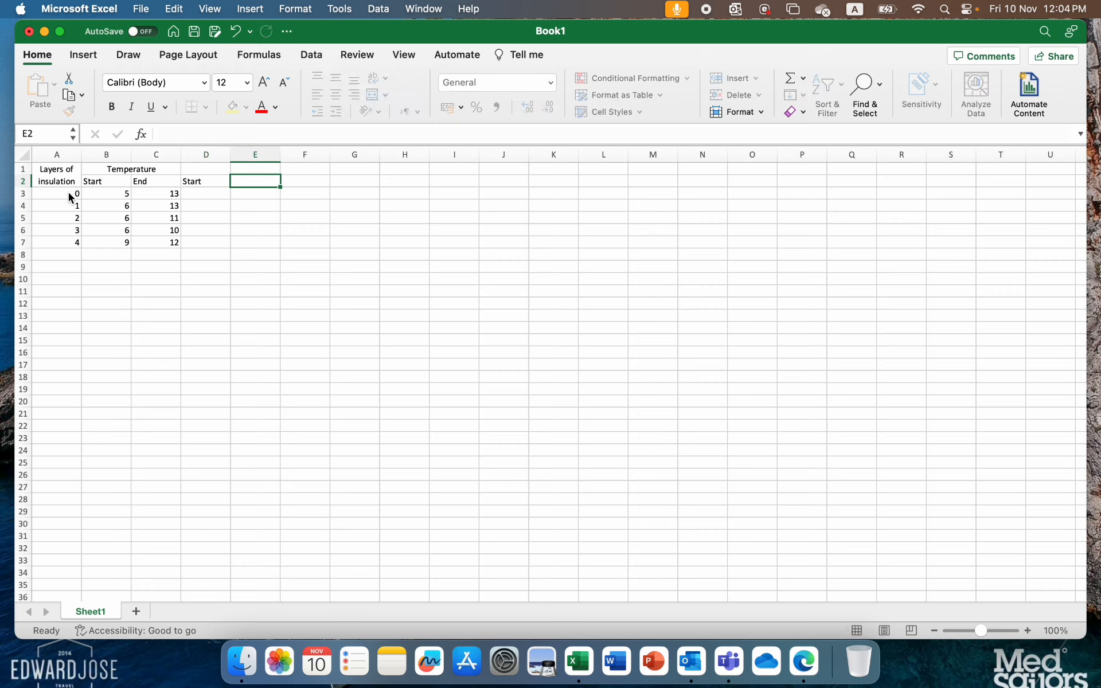
{"action": "type", "text": "End"}
{"action": "key", "text": "Tab"}
{"action": "type", "text": "Star"}
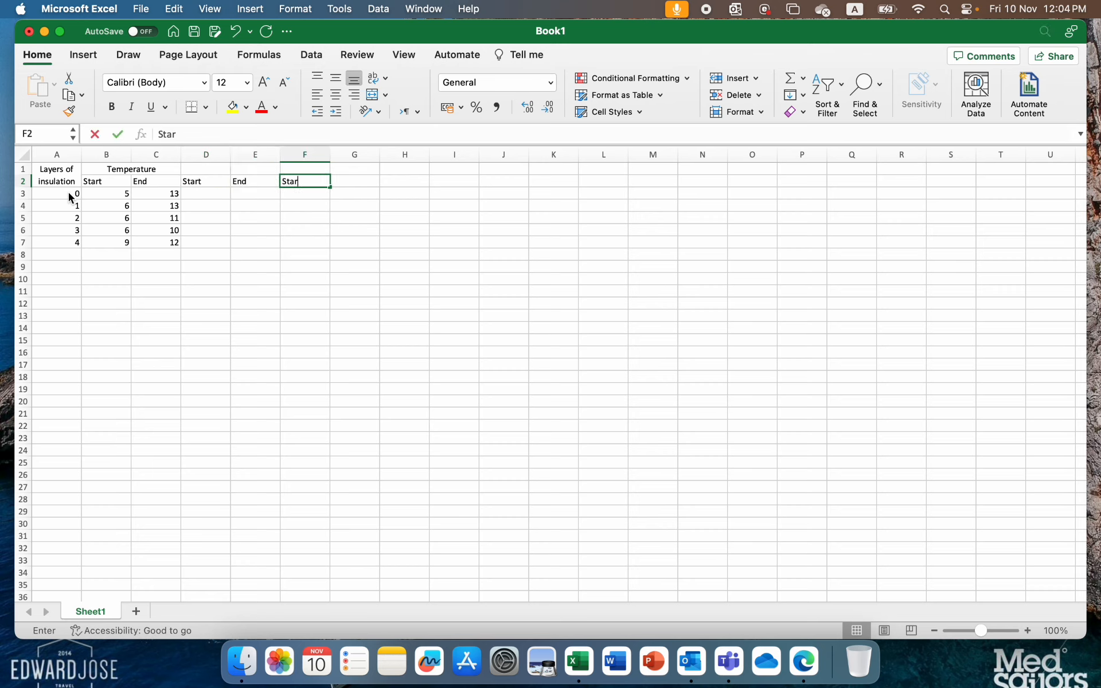
{"action": "type", "text": "t"}
{"action": "key", "text": "Tab"}
{"action": "type", "text": "End"}
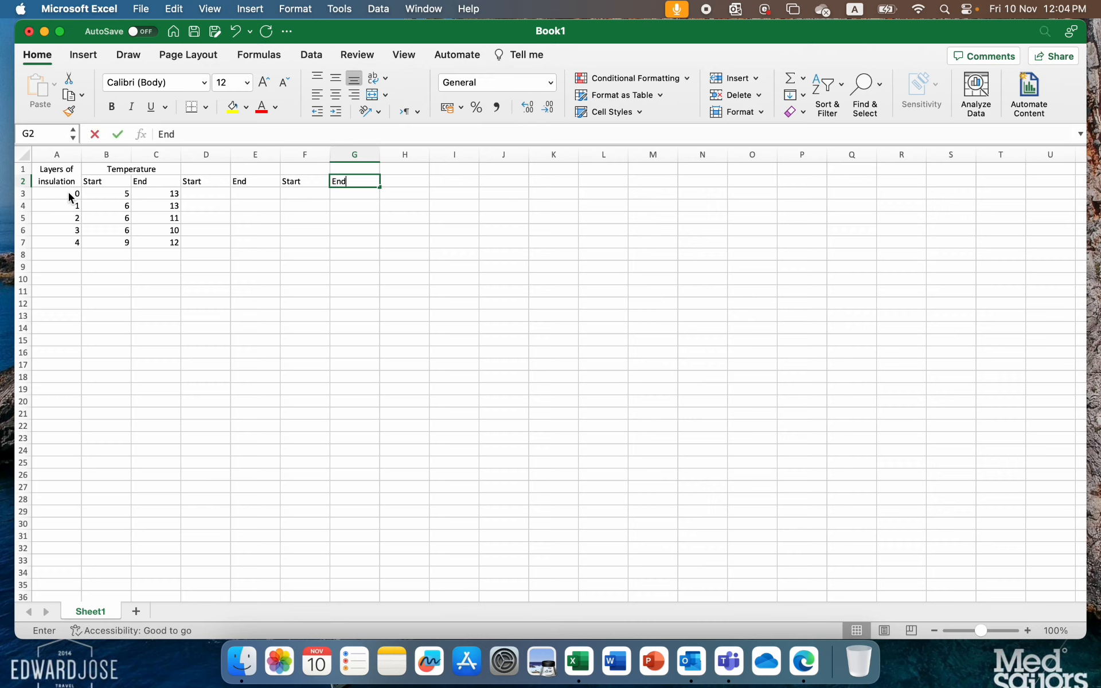
- Extend the Temperature header by merging and centering it across B1:G1
{"action": "key", "text": "Up"}
{"action": "key", "text": "Left"}
{"action": "key", "text": "Left"}
{"action": "key", "text": "Left"}
{"action": "key", "text": "Left"}
{"action": "key", "text": "shift+Right"}
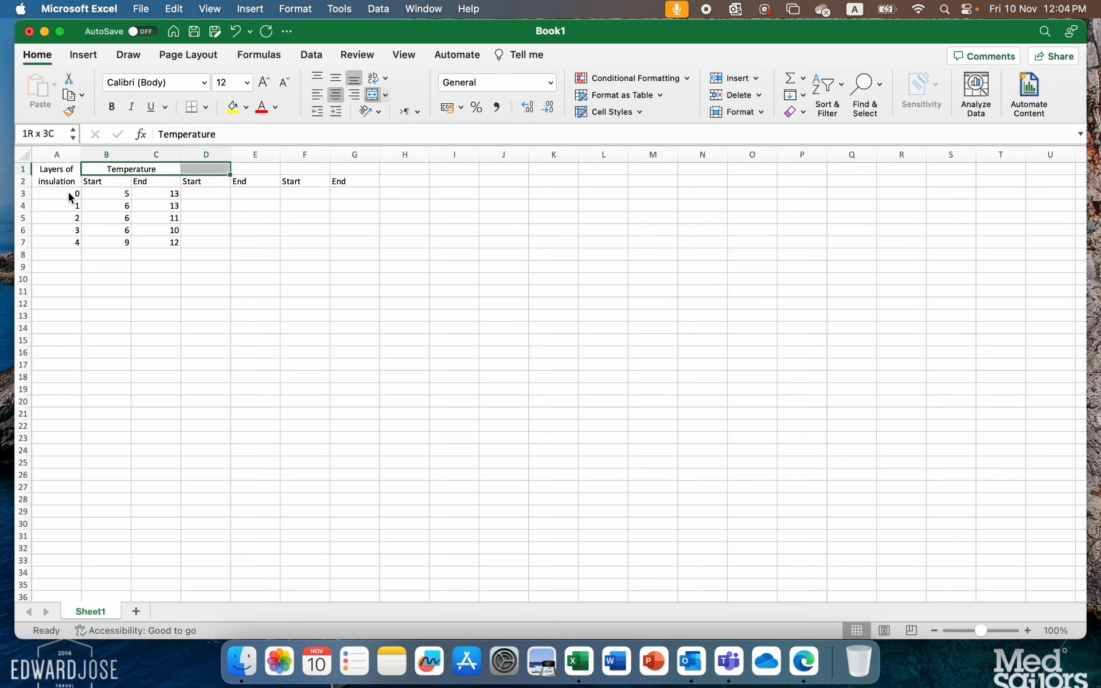
{"action": "key", "text": "shift+Right"}
{"action": "key", "text": "shift+Right"}
{"action": "key", "text": "shift+Right"}
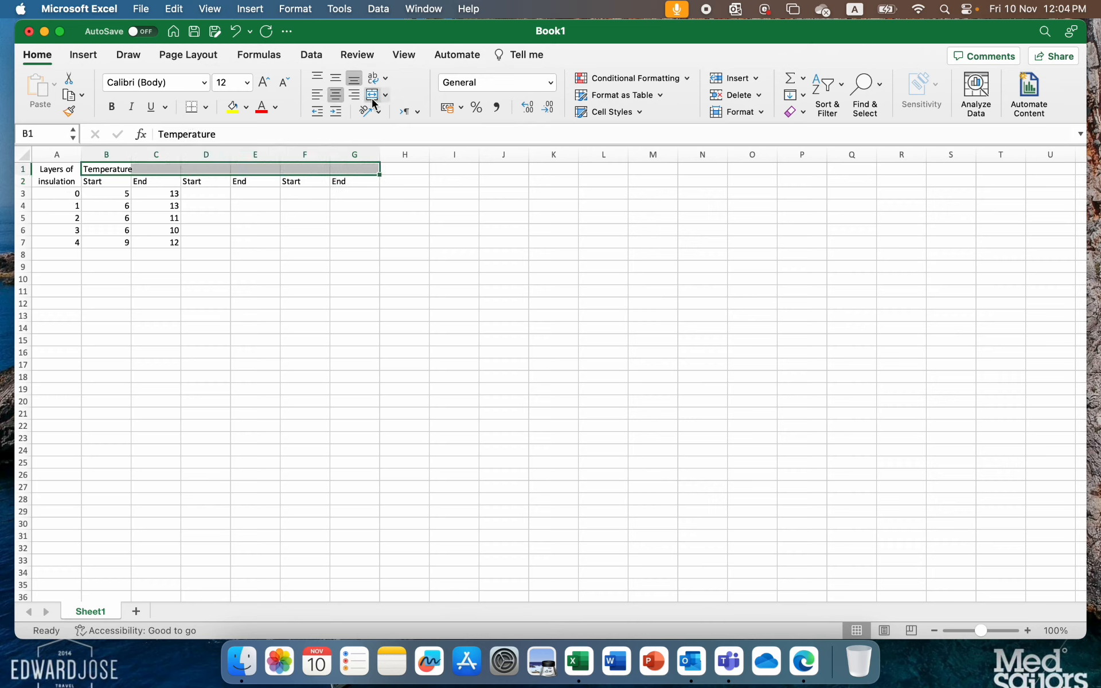
{"action": "left_click", "coordinate": [372, 96]}
{"action": "left_click", "coordinate": [222, 204]}
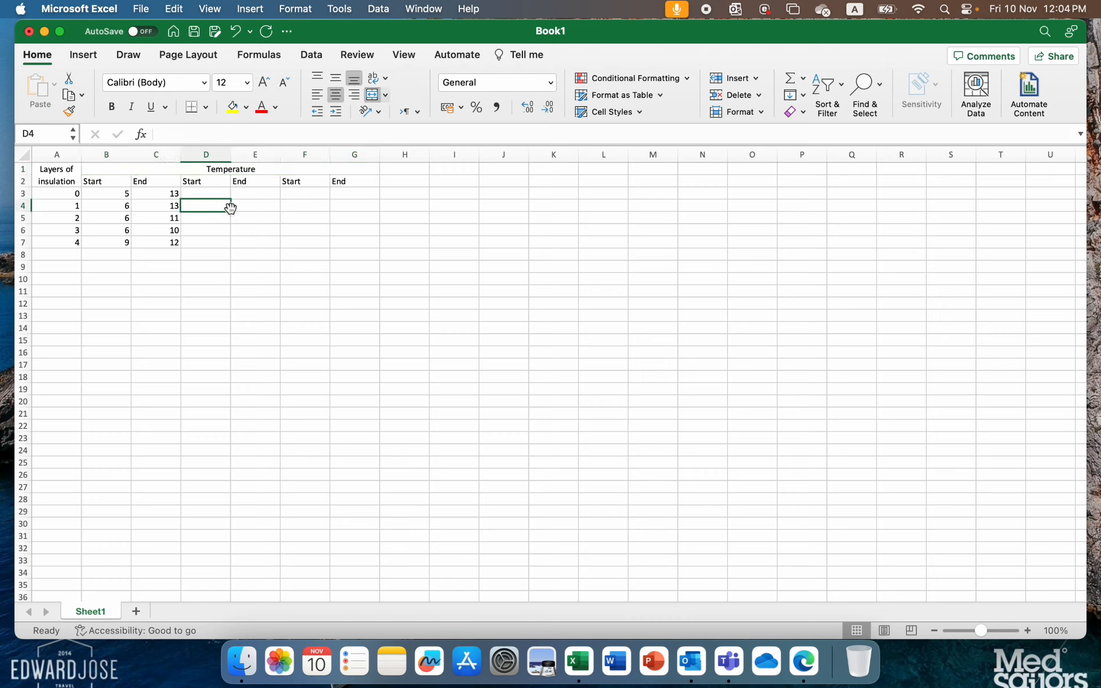
- Enter the headers Layers in A9 and Average Temperature change in B9, and wrap the text in B9
{"action": "left_click", "coordinate": [72, 275]}
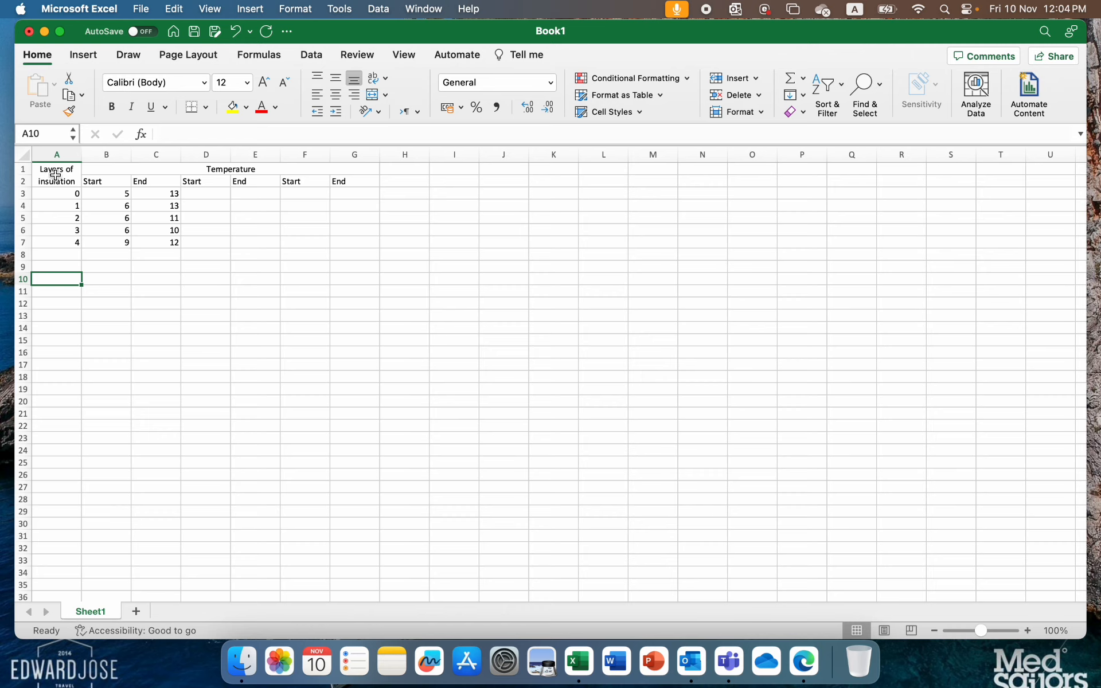
{"action": "left_click_drag", "start_coordinate": [55, 175], "coordinate": [279, 236]}
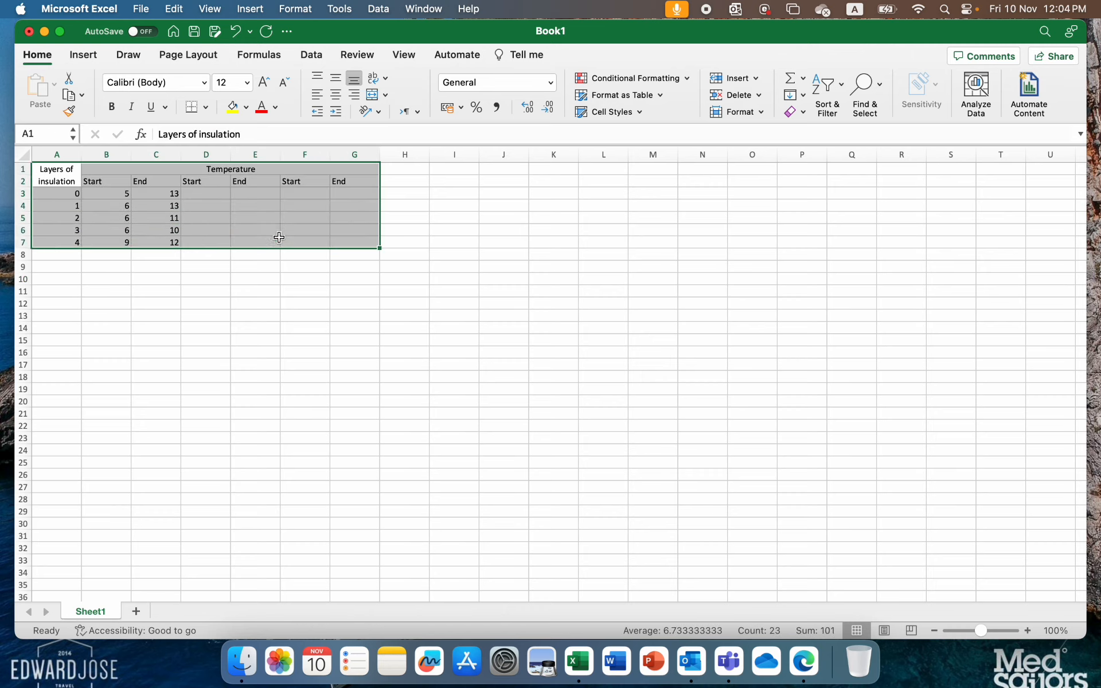
{"action": "left_click", "coordinate": [70, 263]}
{"action": "type", "text": "Layers"}
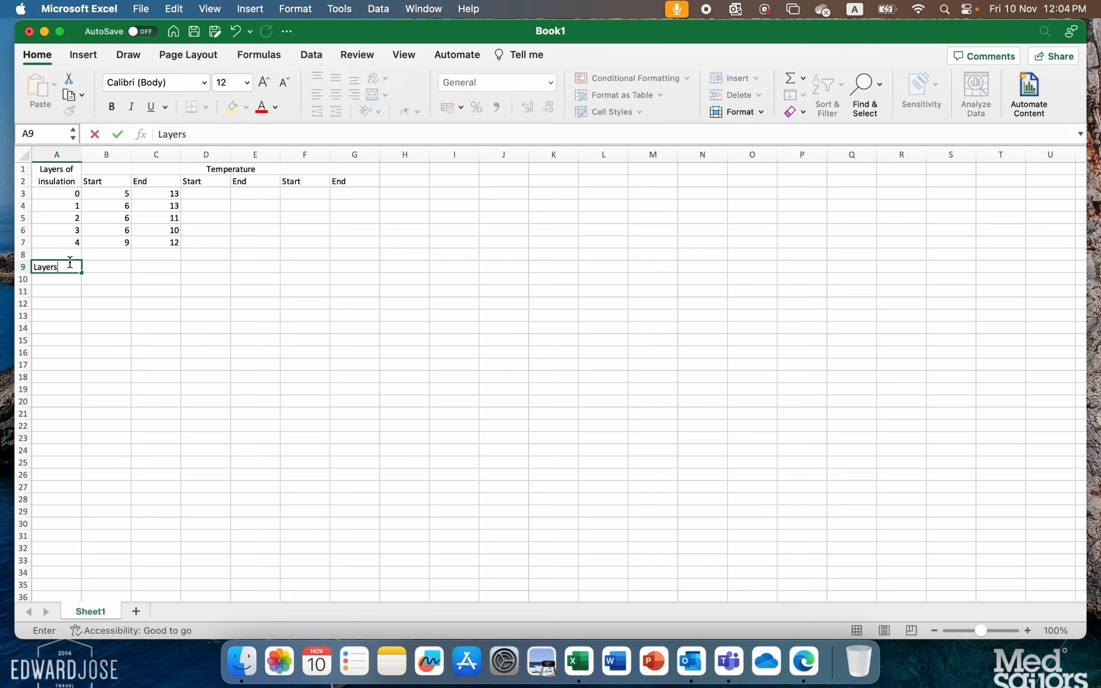
{"action": "key", "text": "Tab"}
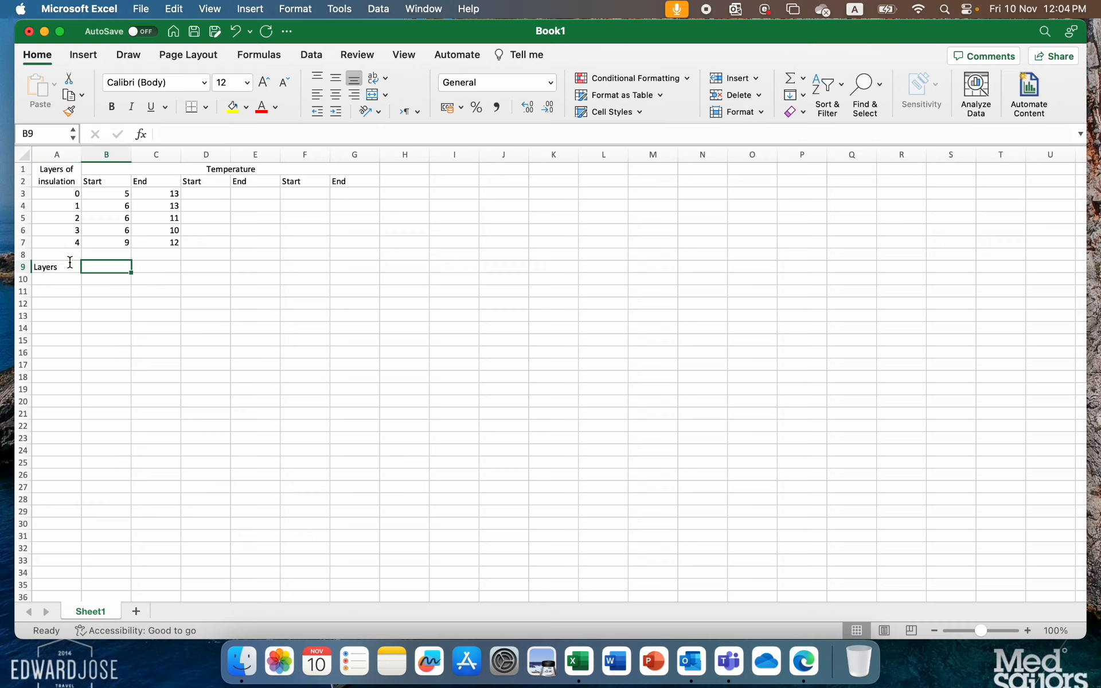
{"action": "type", "text": "Average Temperature change"}
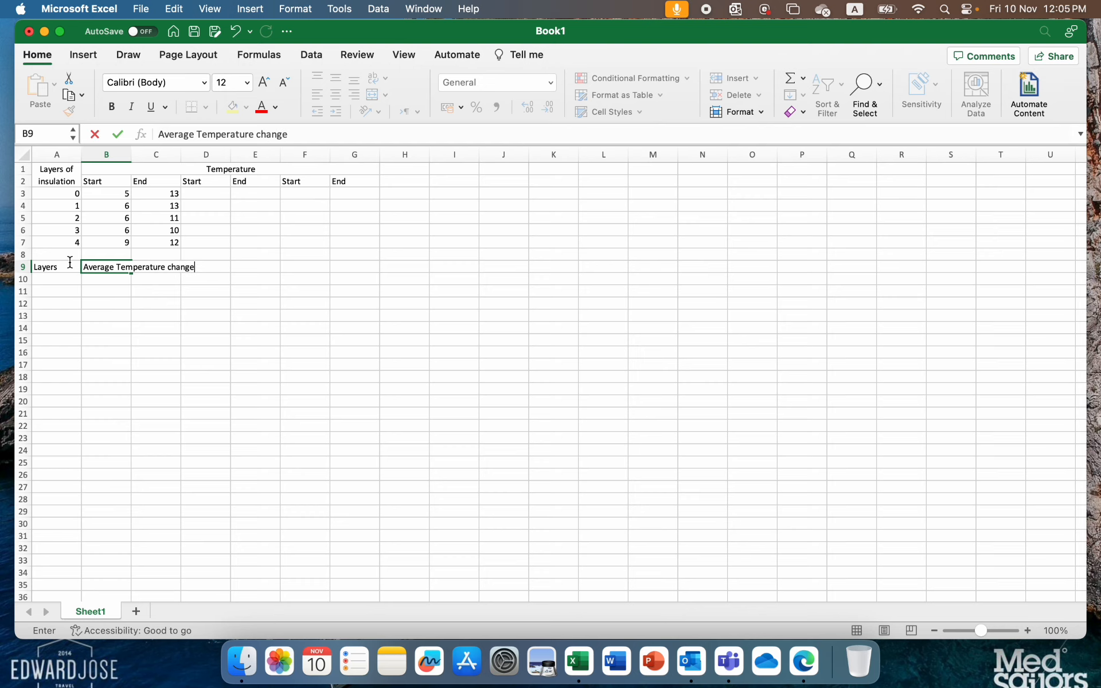
{"action": "key", "text": "Return"}
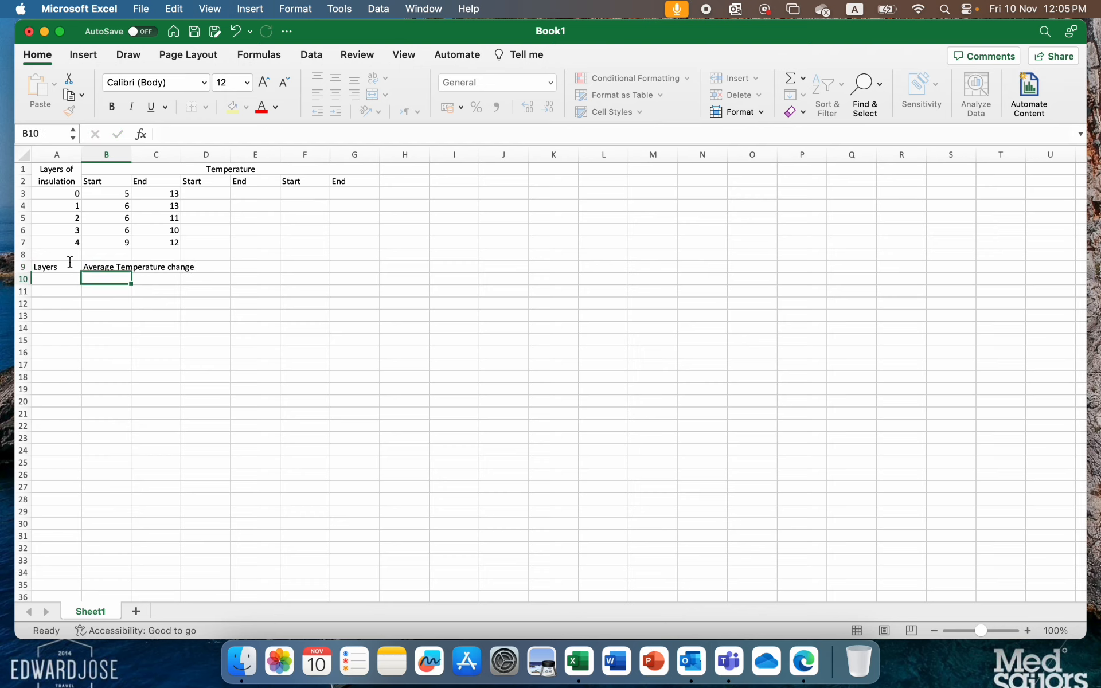
{"action": "left_click", "coordinate": [110, 266]}
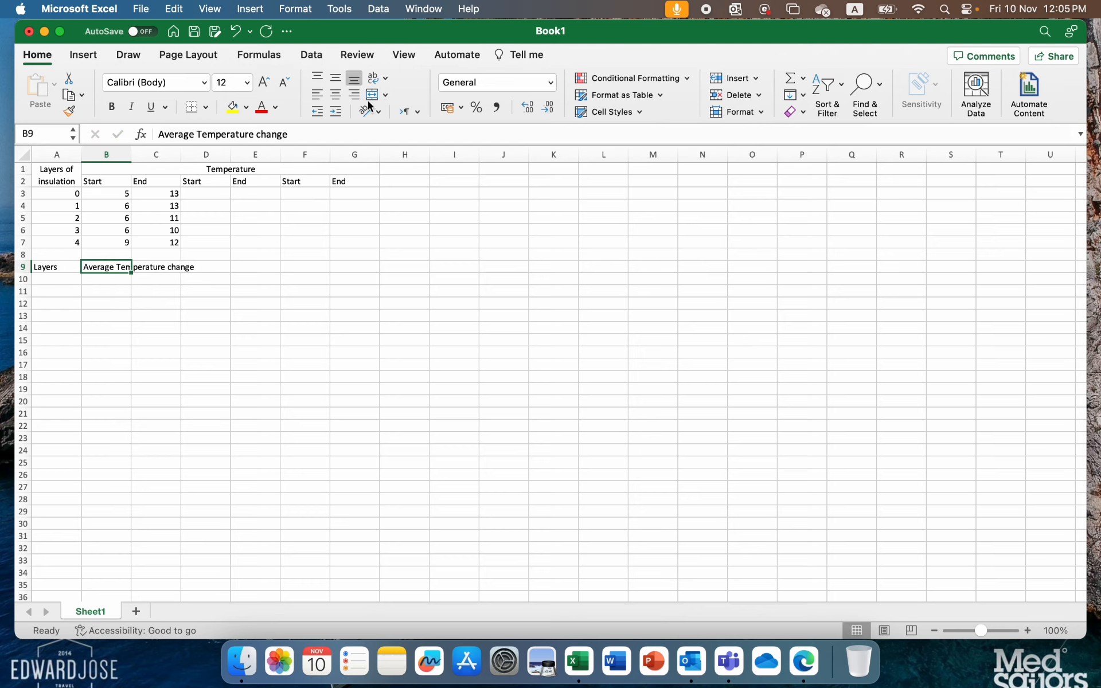
{"action": "left_click", "coordinate": [373, 78]}
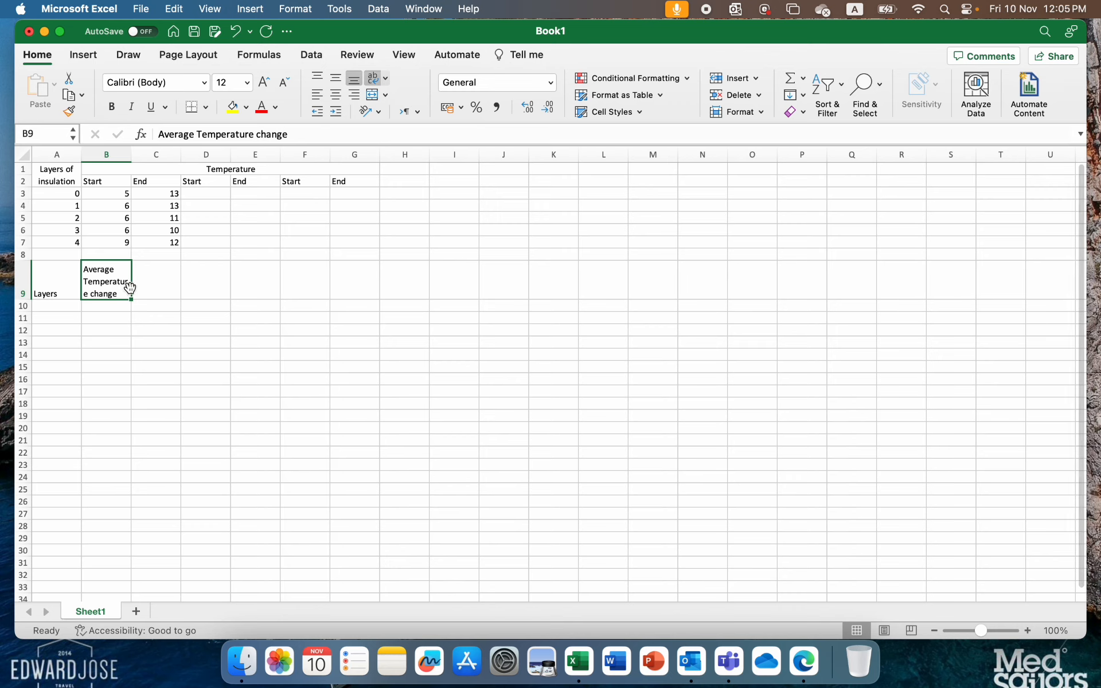
- Widen column B slightly so the word Temperature in the wrapped B9 header fits on one line
{"action": "left_click_drag", "start_coordinate": [133, 152], "coordinate": [136, 152]}
{"action": "left_click", "coordinate": [92, 320]}
{"action": "key", "text": "Up"}
{"action": "key", "text": "Up"}
{"action": "key", "text": "Left"}
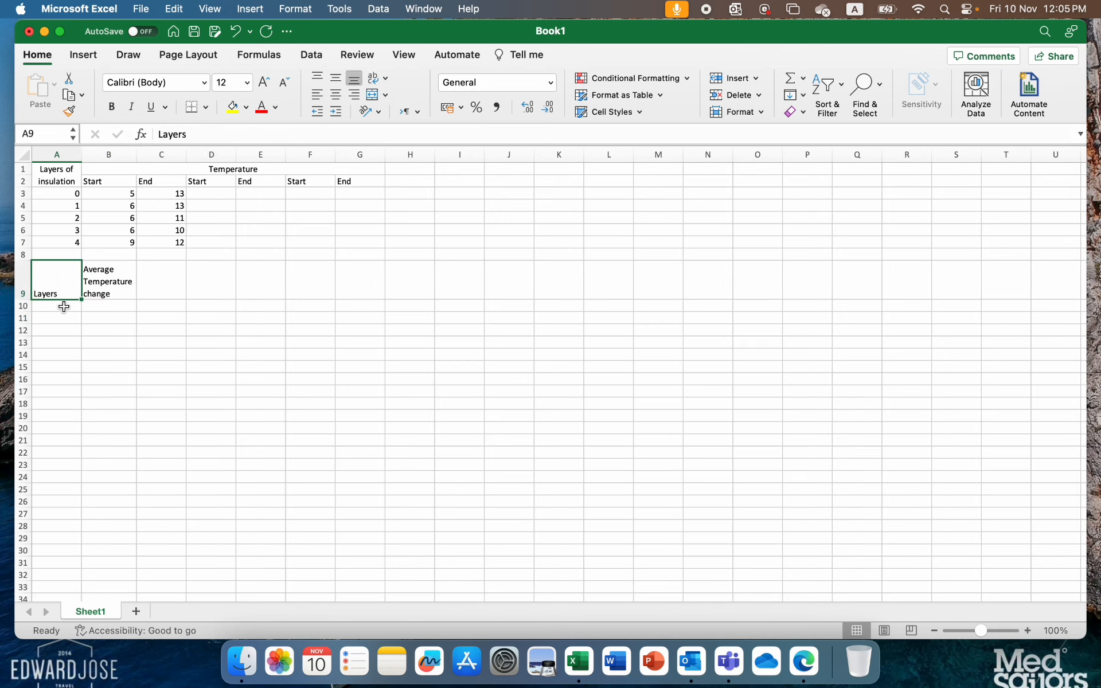
- Enter the layer numbers 0, 1, 2, 3 and 4 in cells A10 to A14 under Layers
{"action": "left_click", "coordinate": [63, 306]}
{"action": "type", "text": "0"}
{"action": "key", "text": "Return"}
{"action": "type", "text": "1"}
{"action": "key", "text": "Return"}
{"action": "type", "text": "2"}
{"action": "key", "text": "Return"}
{"action": "type", "text": "3"}
{"action": "key", "text": "Return"}
{"action": "type", "text": "4"}
{"action": "key", "text": "Return"}
{"action": "left_click", "coordinate": [63, 304]}
{"action": "key", "text": "Right"}
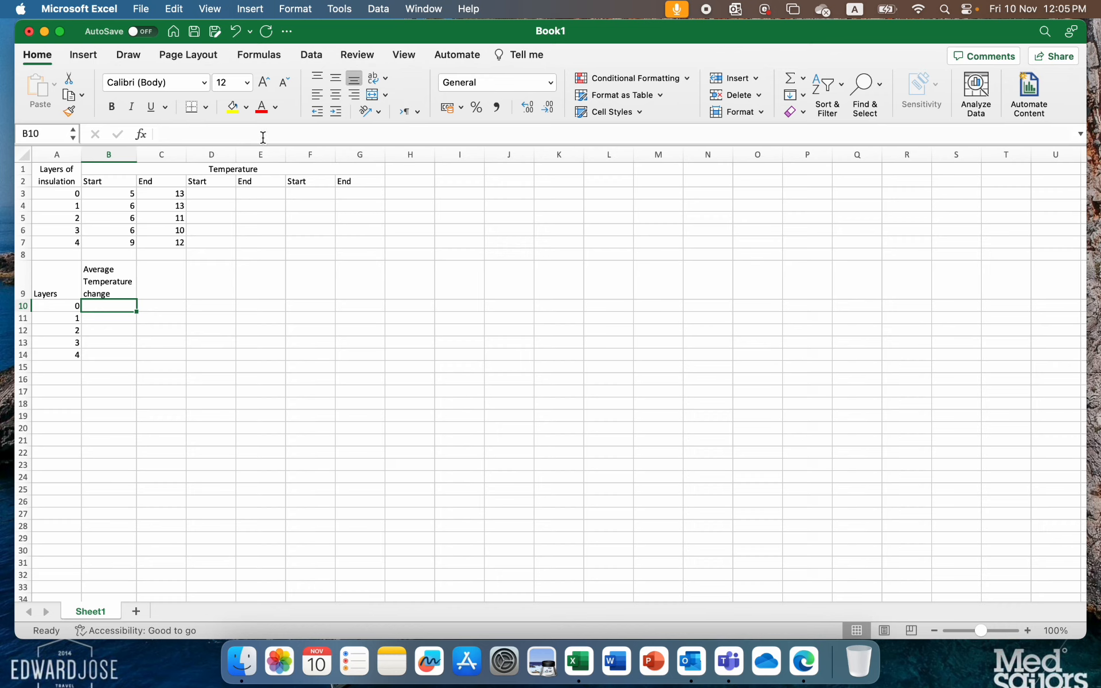
{"action": "left_click", "coordinate": [261, 55]}
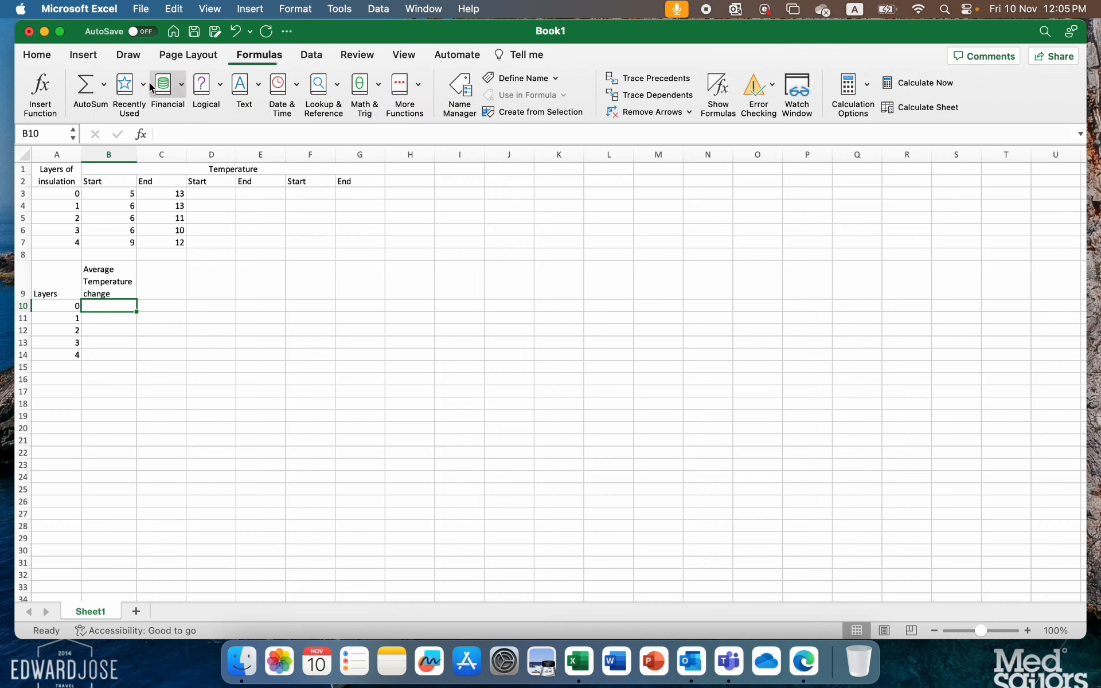
{"action": "left_click", "coordinate": [105, 94]}
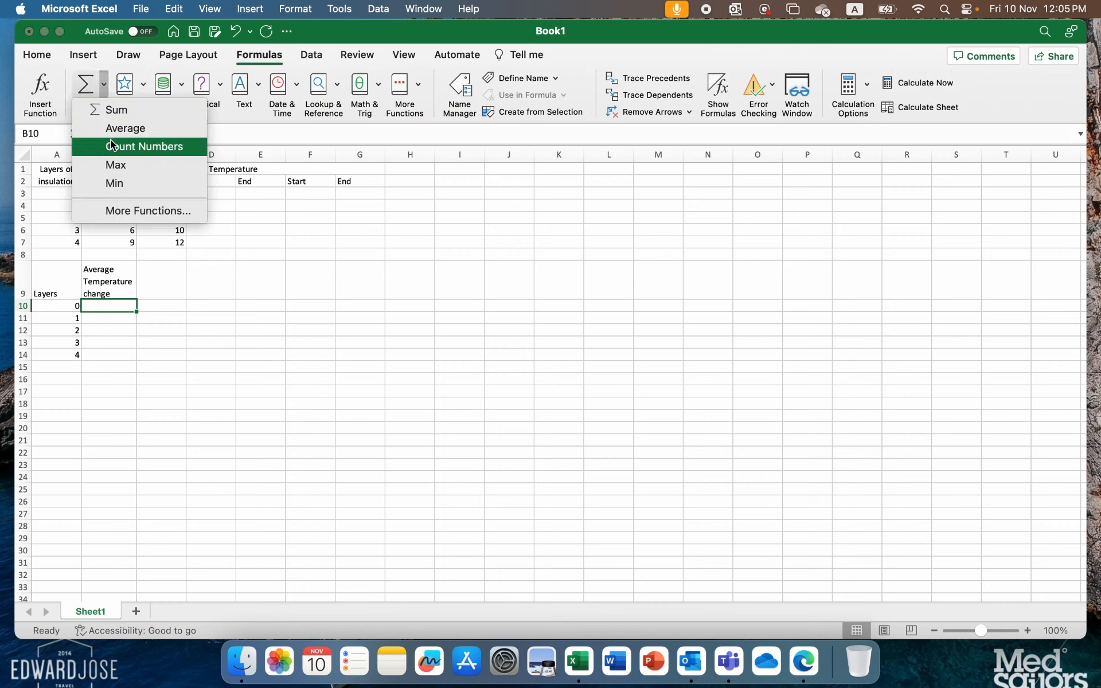
{"action": "left_click", "coordinate": [208, 287]}
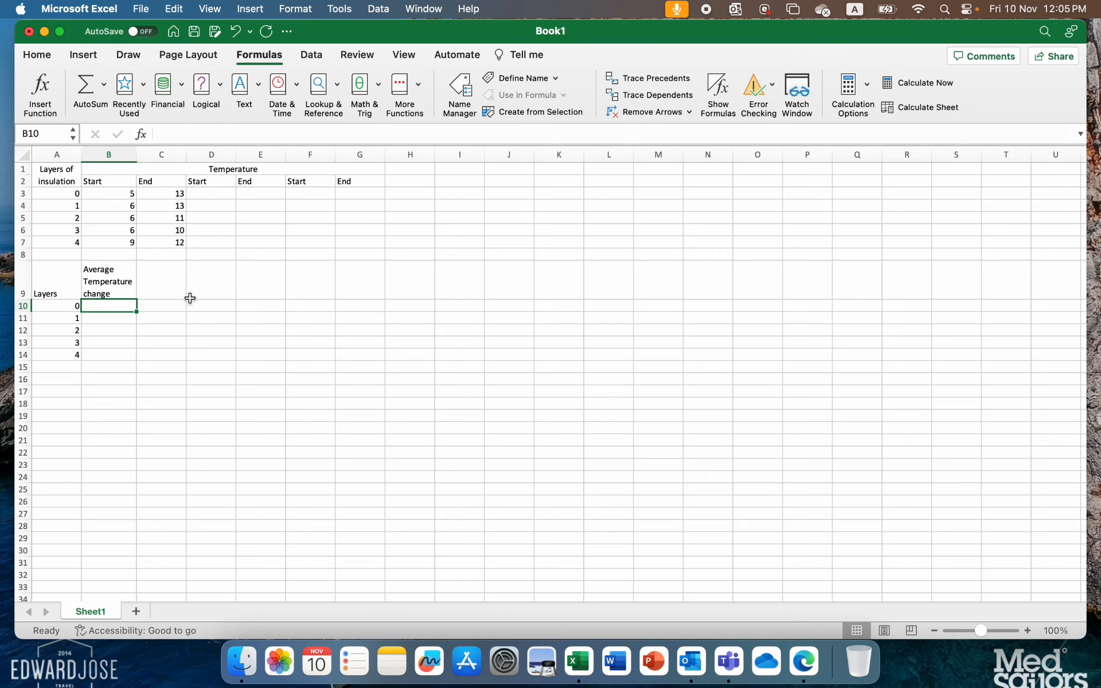
{"action": "left_click", "coordinate": [129, 193]}
{"action": "left_click", "coordinate": [174, 195]}
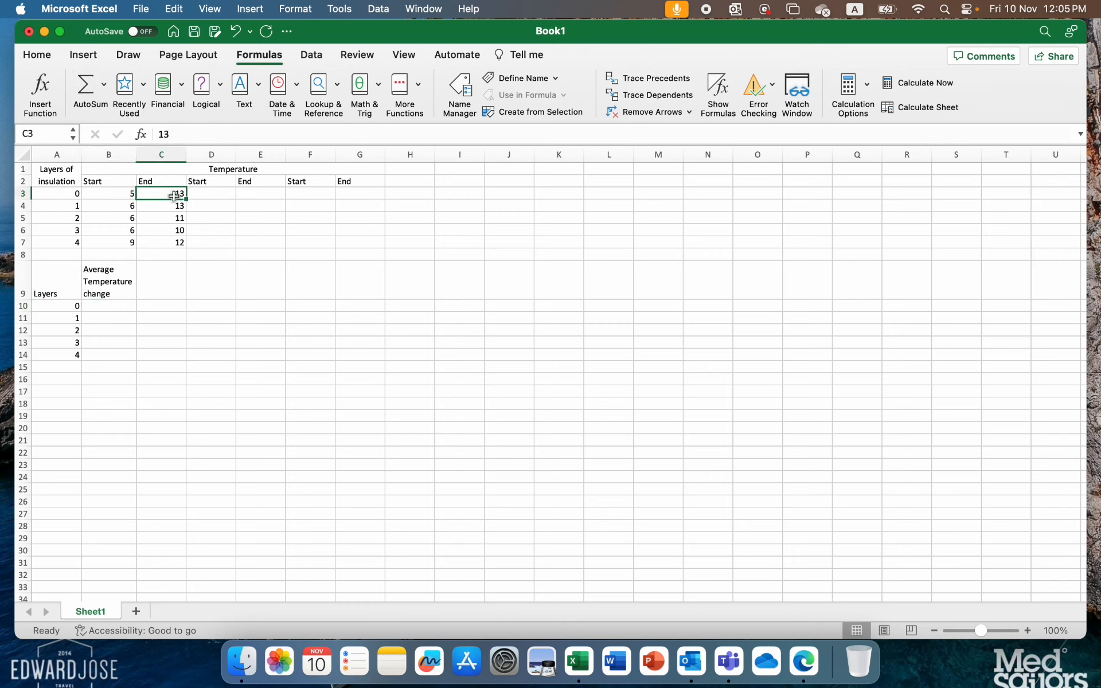
- Enter the average temperature changes 8, 7, 5, 4 and 3 in cells B10 to B14
{"action": "left_click", "coordinate": [110, 310]}
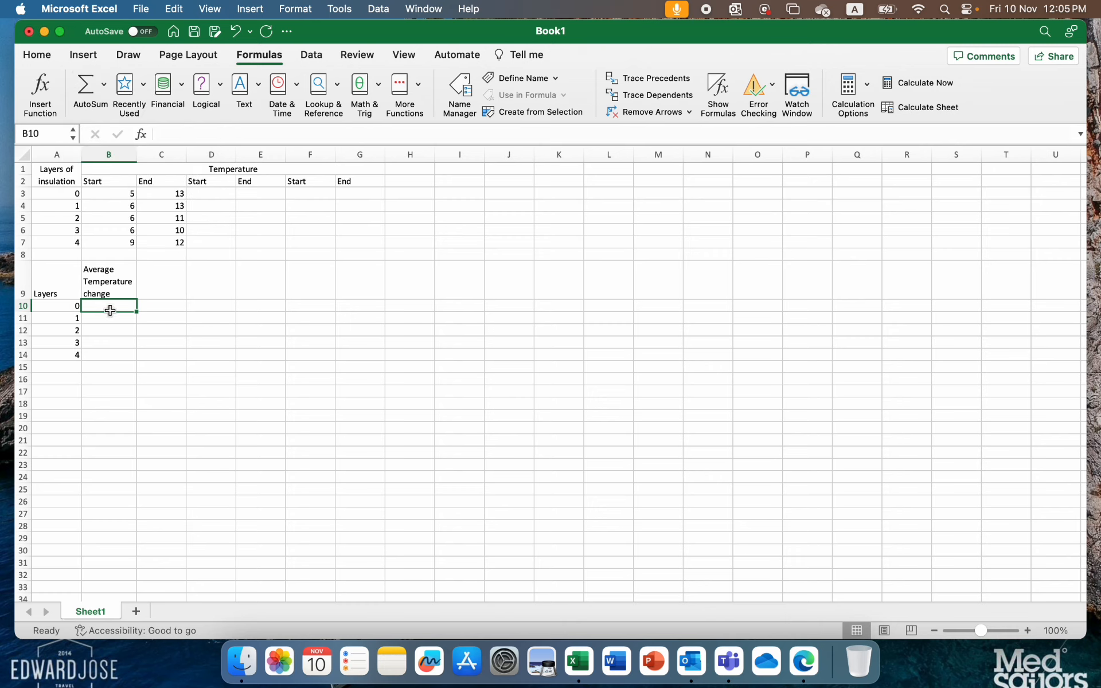
{"action": "type", "text": "8"}
{"action": "key", "text": "Return"}
{"action": "type", "text": "7"}
{"action": "key", "text": "Return"}
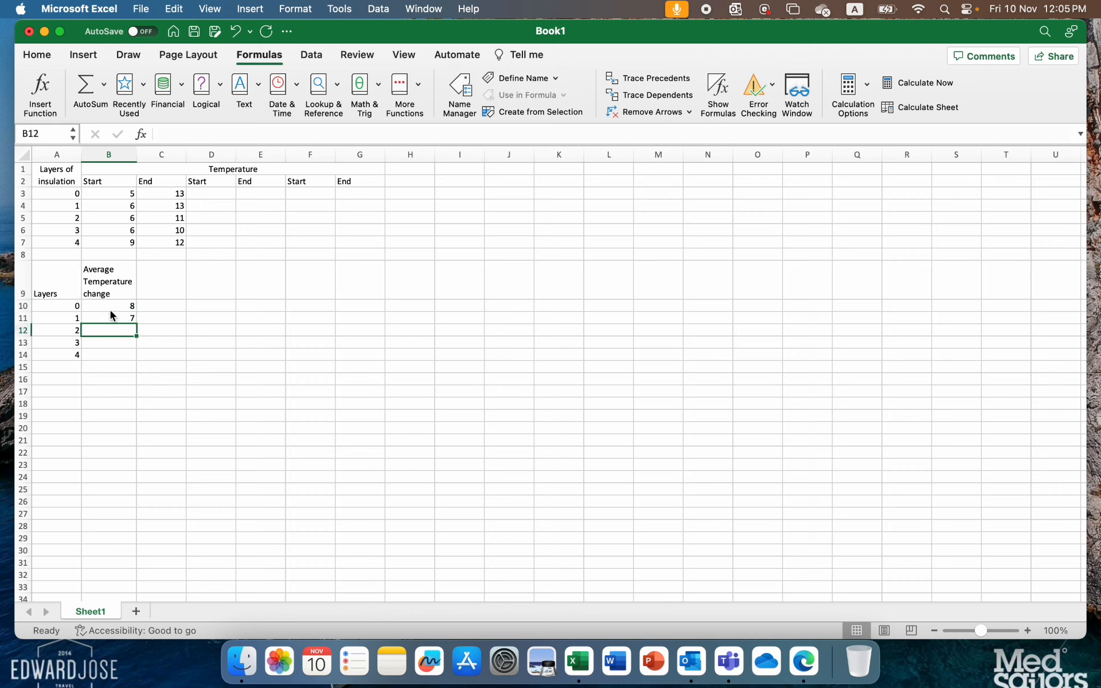
{"action": "type", "text": "5"}
{"action": "key", "text": "Return"}
{"action": "type", "text": "4"}
{"action": "key", "text": "Return"}
{"action": "type", "text": "3"}
{"action": "key", "text": "Return"}
{"action": "key", "text": "Up"}
{"action": "key", "text": "Up"}
{"action": "key", "text": "Up"}
{"action": "key", "text": "Up"}
{"action": "key", "text": "Up"}
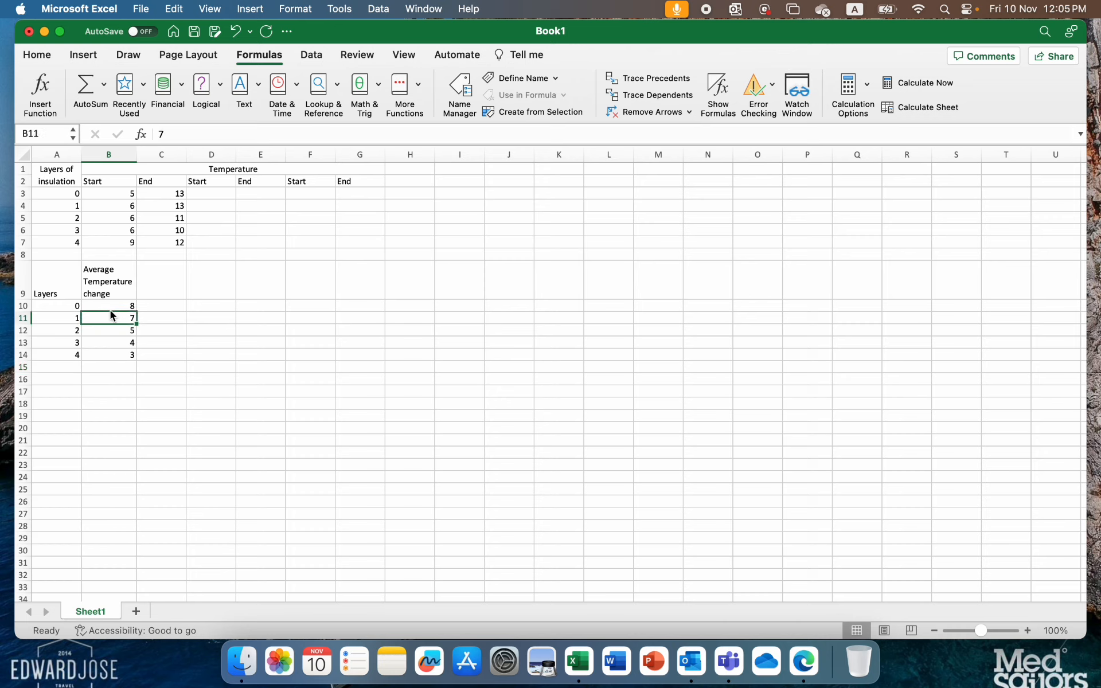
{"action": "key", "text": "Up"}
{"action": "key", "text": "Left"}
{"action": "key", "text": "Down"}
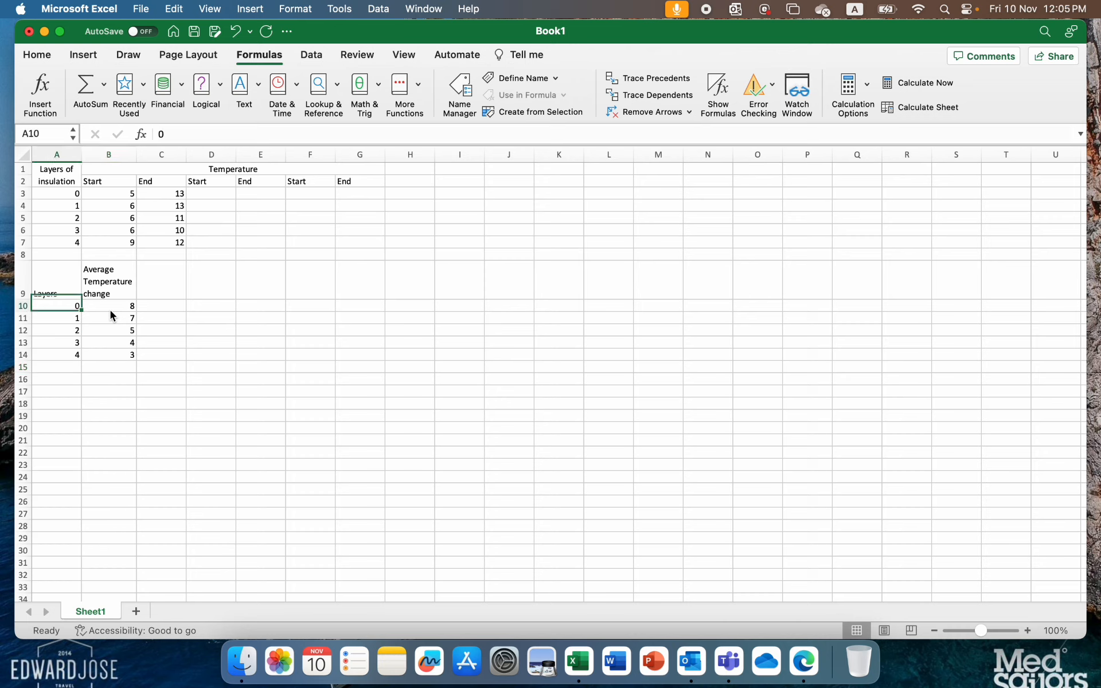
{"action": "key", "text": "Up"}
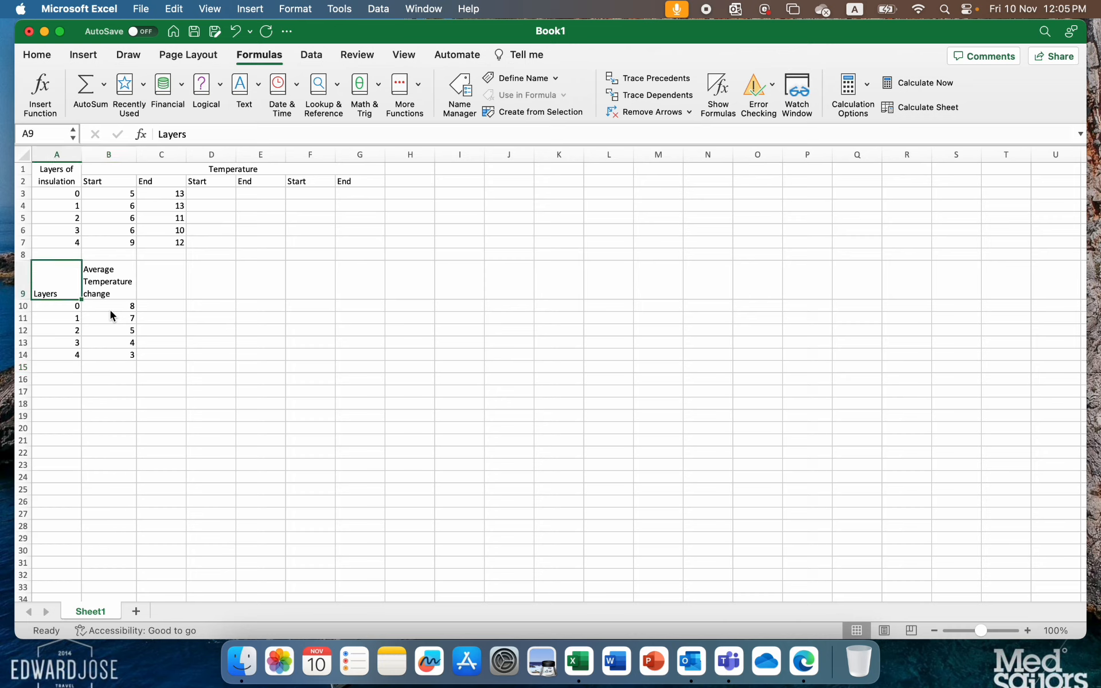
{"action": "left_click_drag", "start_coordinate": [128, 352], "coordinate": [72, 289]}
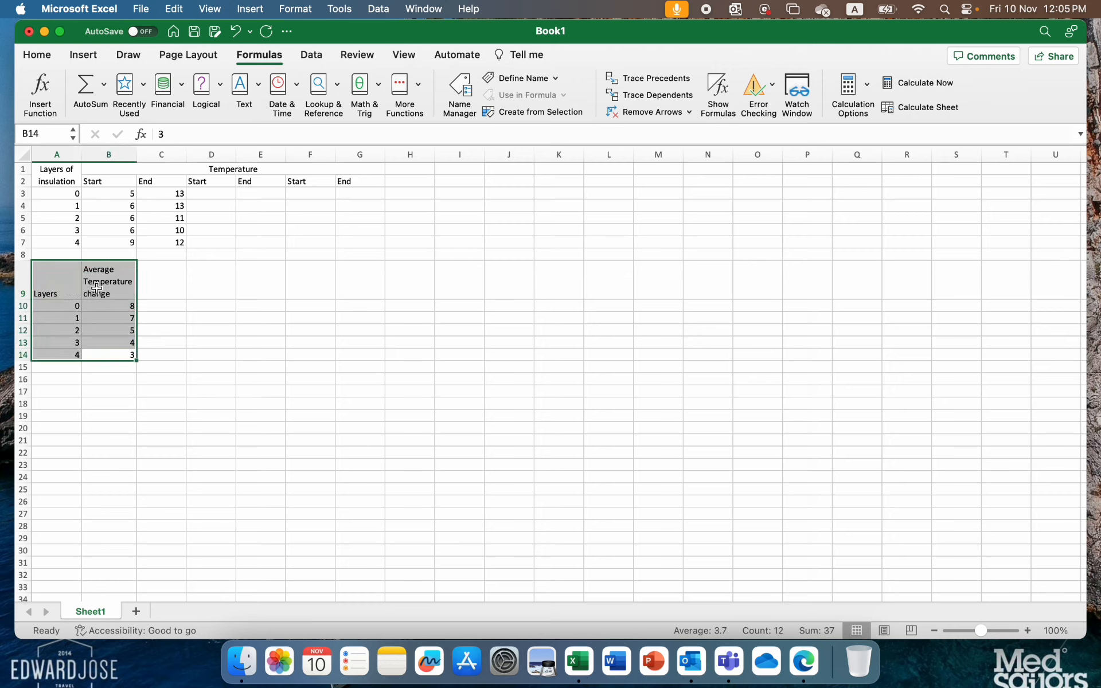
{"action": "left_click", "coordinate": [145, 389]}
{"action": "left_click", "coordinate": [70, 306]}
{"action": "left_click_drag", "start_coordinate": [69, 306], "coordinate": [114, 354]}
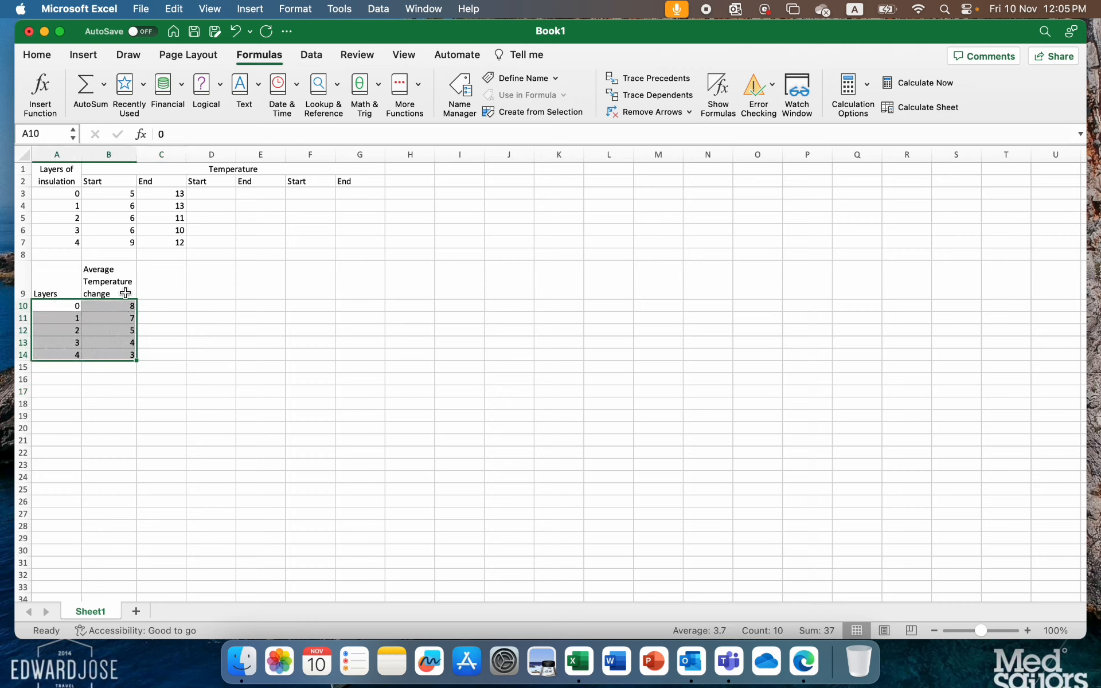
- Append a space and an opening parenthesis to the Temperature header in B1, leaving the cell in edit mode
{"action": "left_click", "coordinate": [270, 168]}
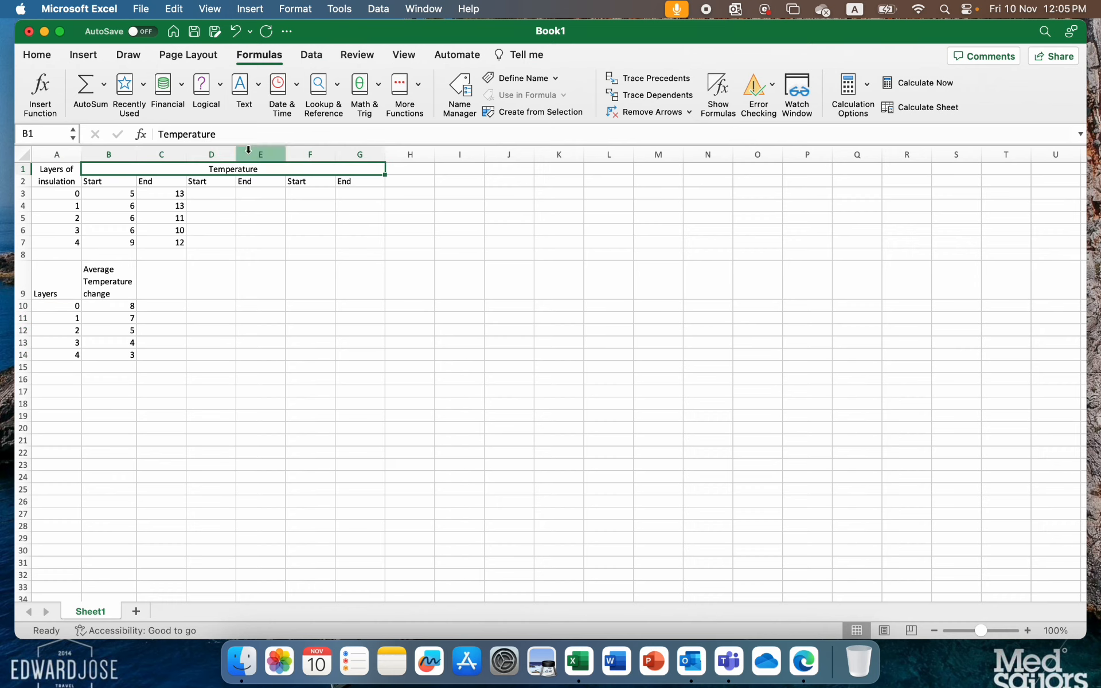
{"action": "left_click", "coordinate": [241, 130]}
{"action": "type", "text": "("}
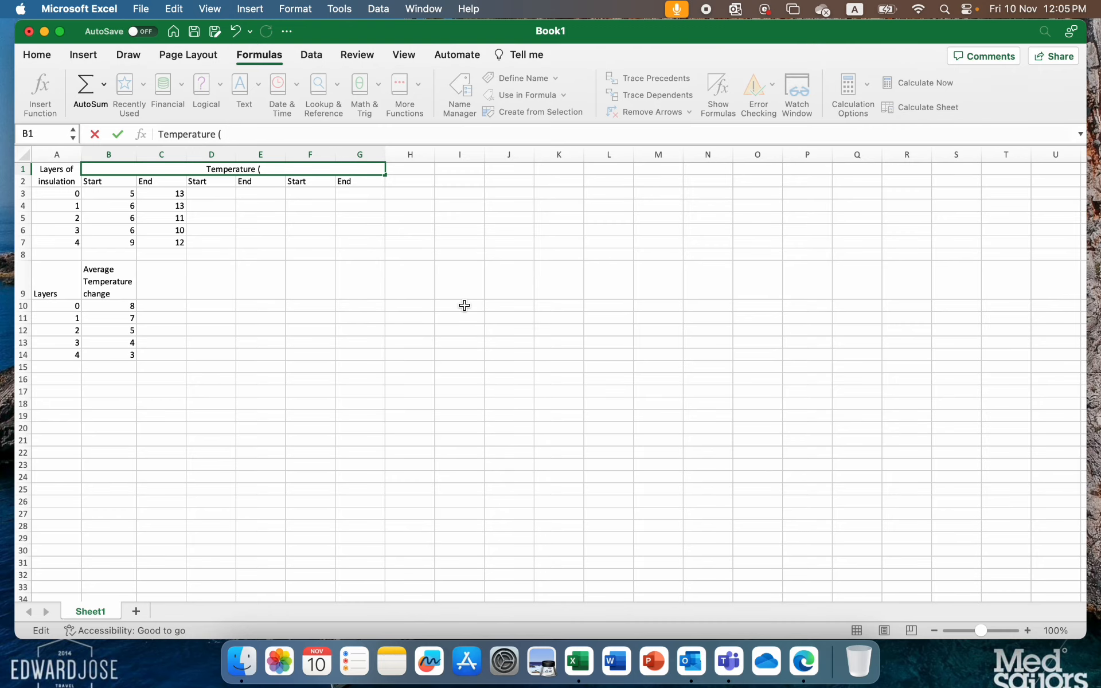
- Switch to Microsoft Edge, search the web for "degrees symbol" and copy the degree sign from the results
{"action": "key", "text": "ctrl+Right"}
{"action": "left_click", "coordinate": [798, 651]}
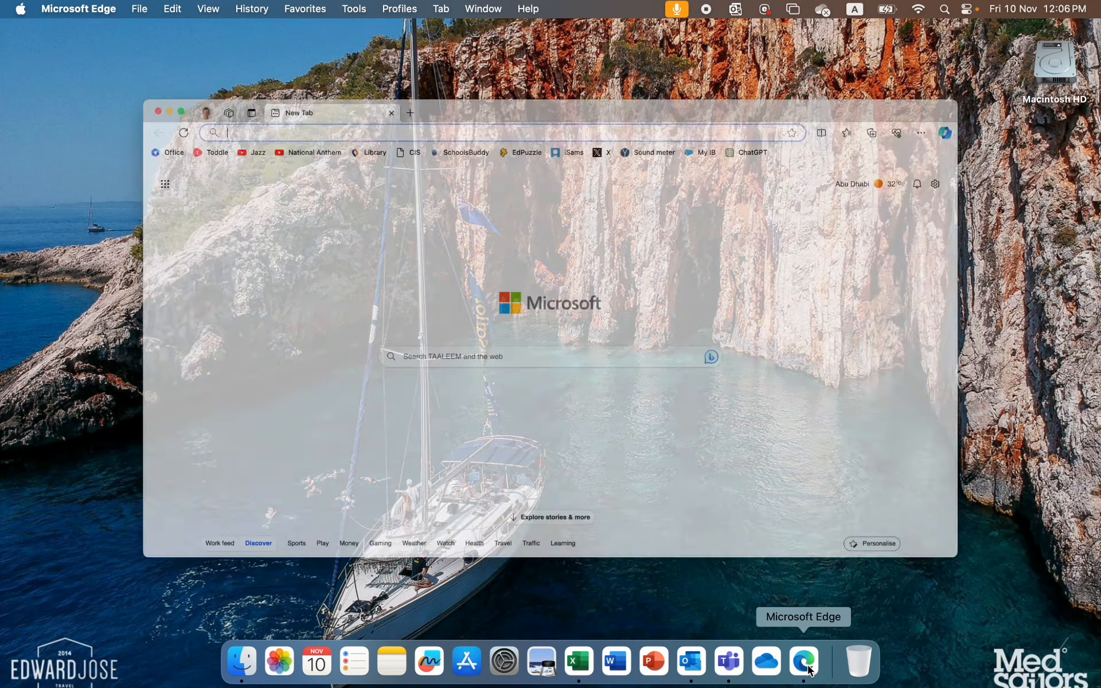
{"action": "type", "text": "de"}
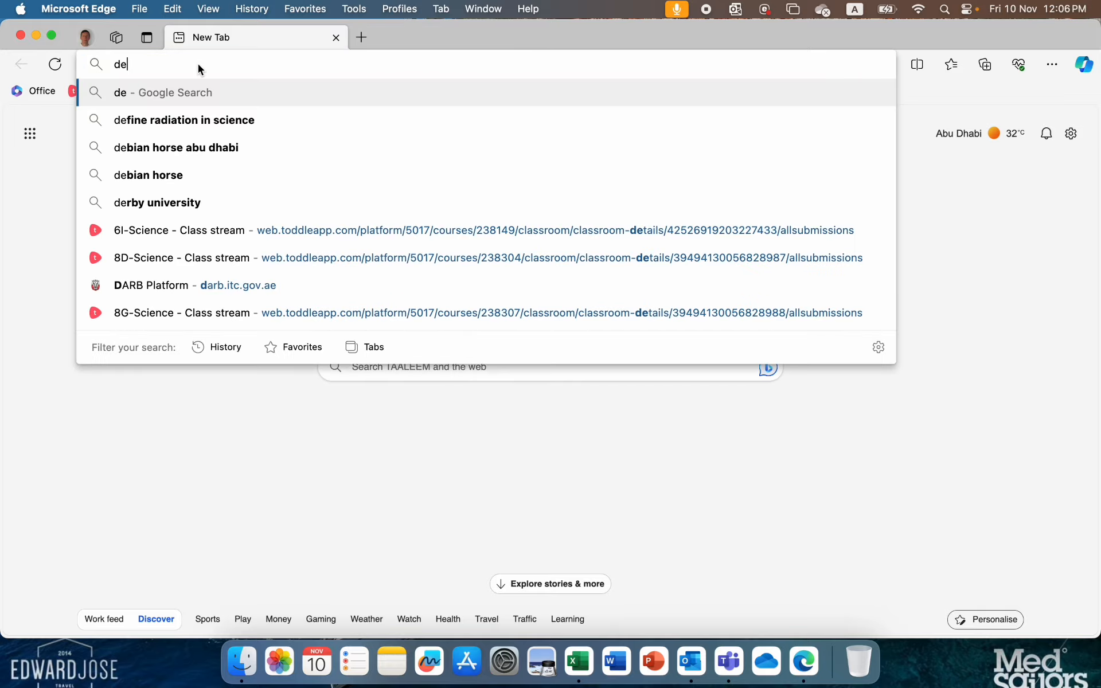
{"action": "type", "text": "grees symbol"}
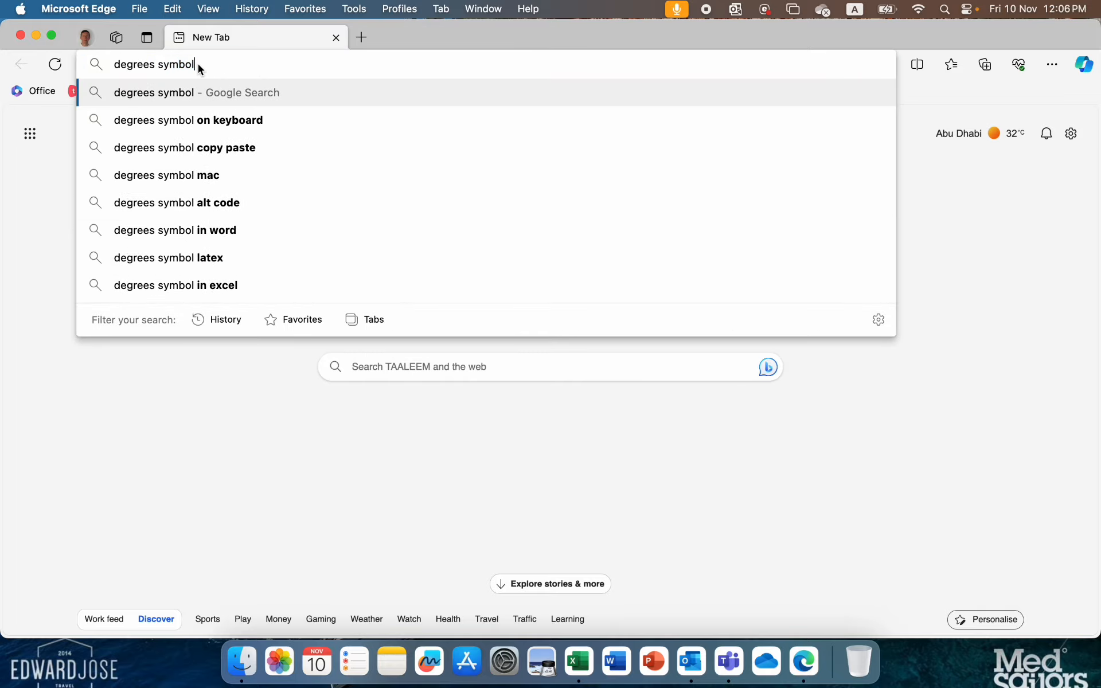
{"action": "key", "text": "Return"}
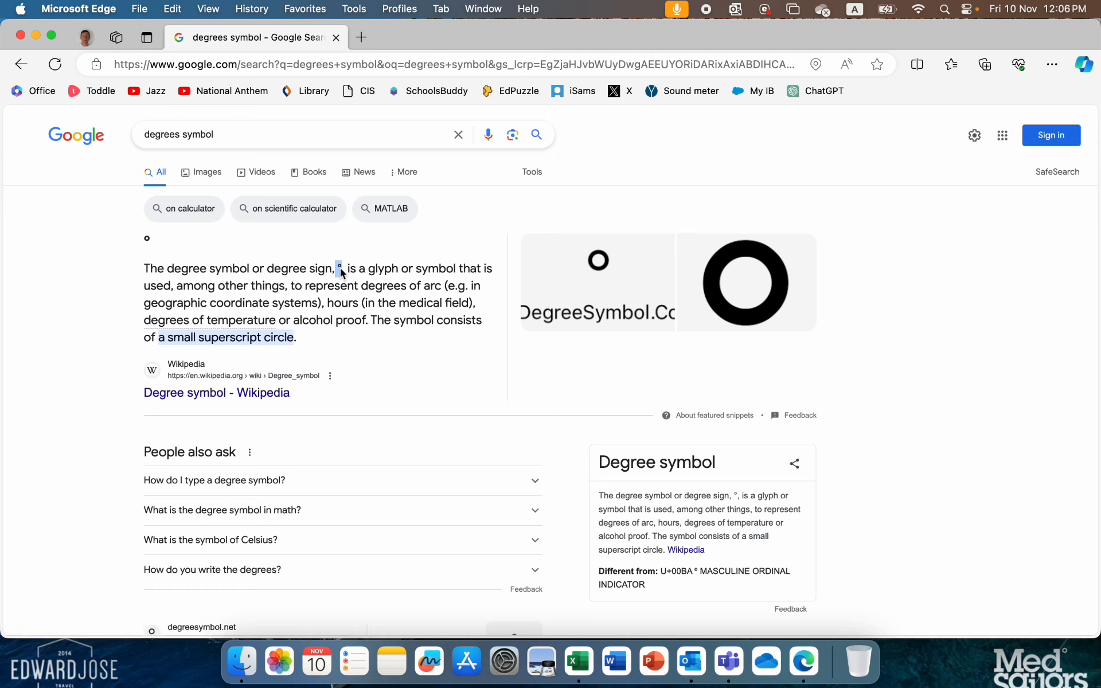
- Return to Excel and complete the B1 header with the degree sign and a closing parenthesis
{"action": "key", "text": "ctrl+Left"}
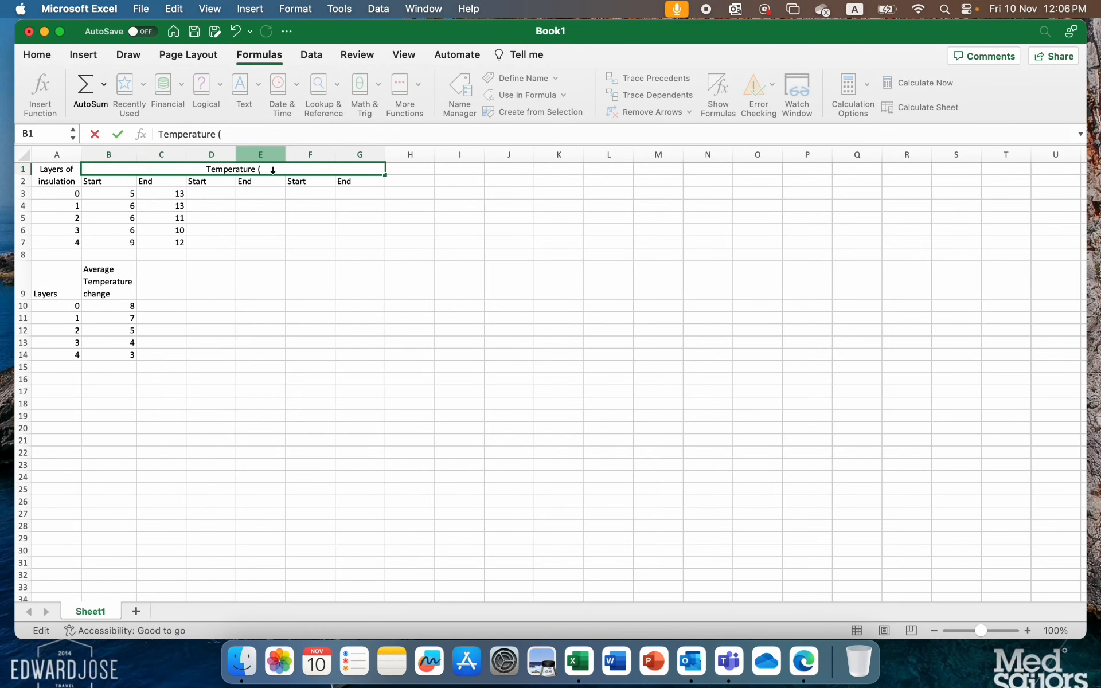
{"action": "type", "text": "°"}
{"action": "type", "text": ")"}
{"action": "key", "text": "Return"}
- Insert a markers-only scatter chart from A10:B14 and move it beside the summary table, around columns G to L
{"action": "left_click", "coordinate": [136, 317]}
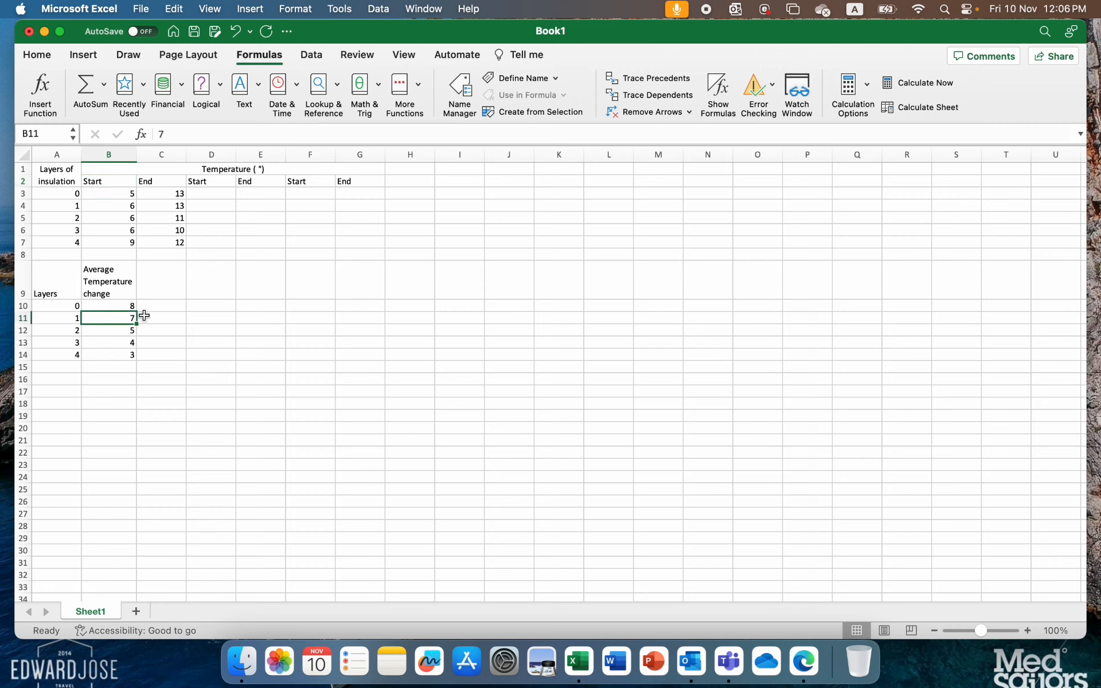
{"action": "left_click_drag", "start_coordinate": [69, 306], "coordinate": [111, 357]}
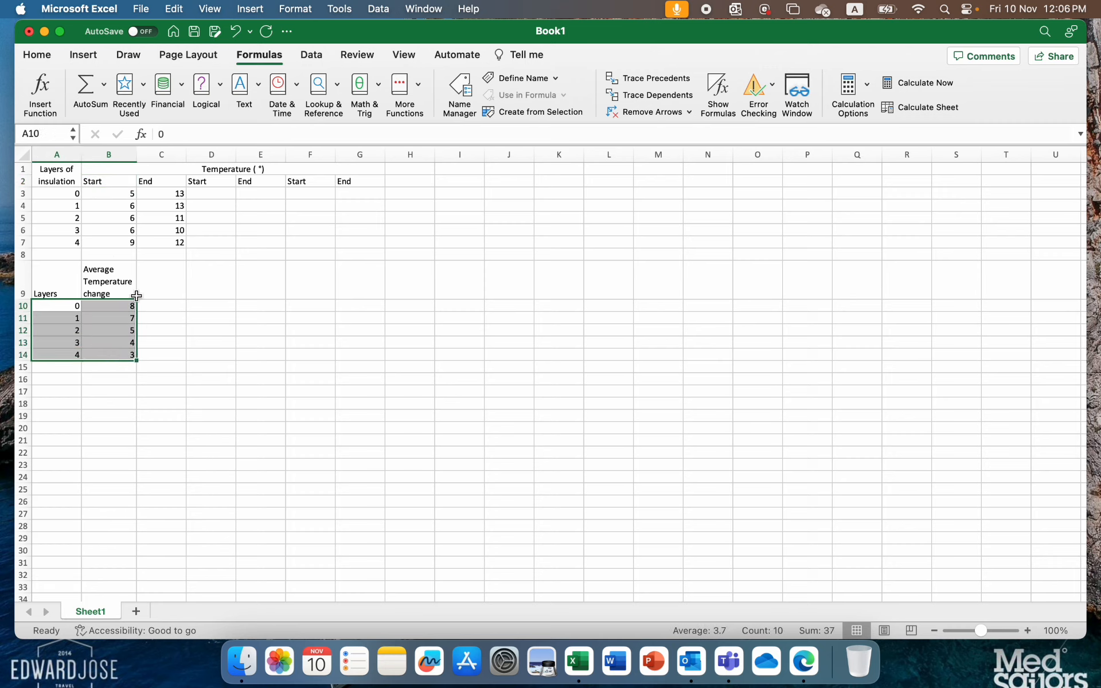
{"action": "left_click", "coordinate": [84, 54]}
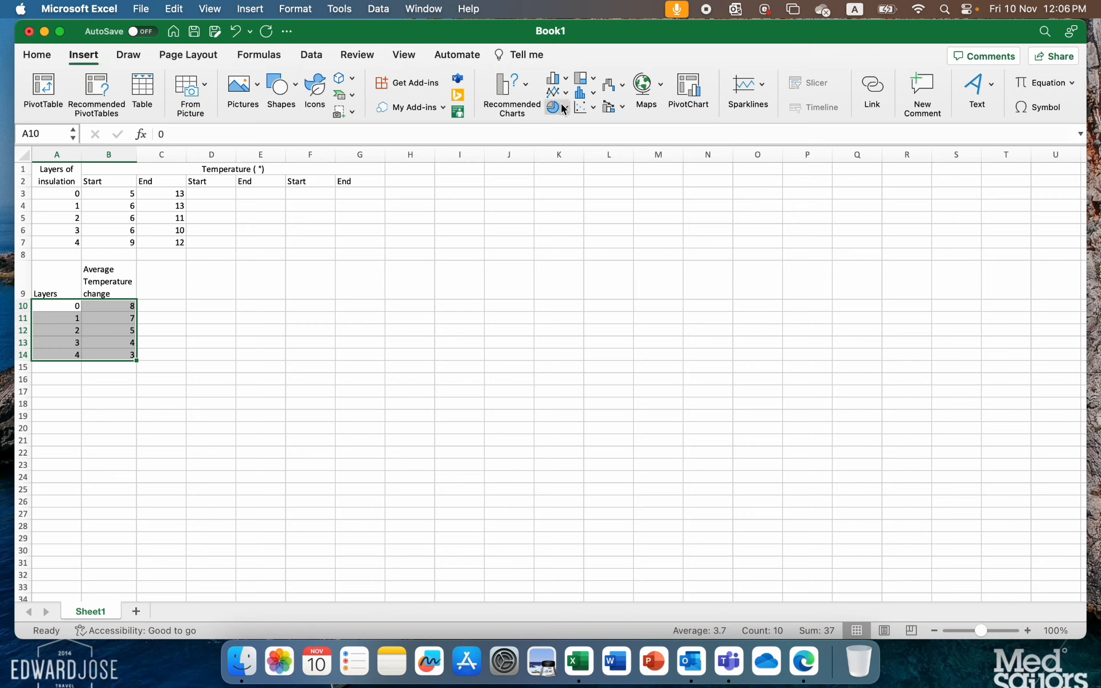
{"action": "left_click", "coordinate": [590, 109]}
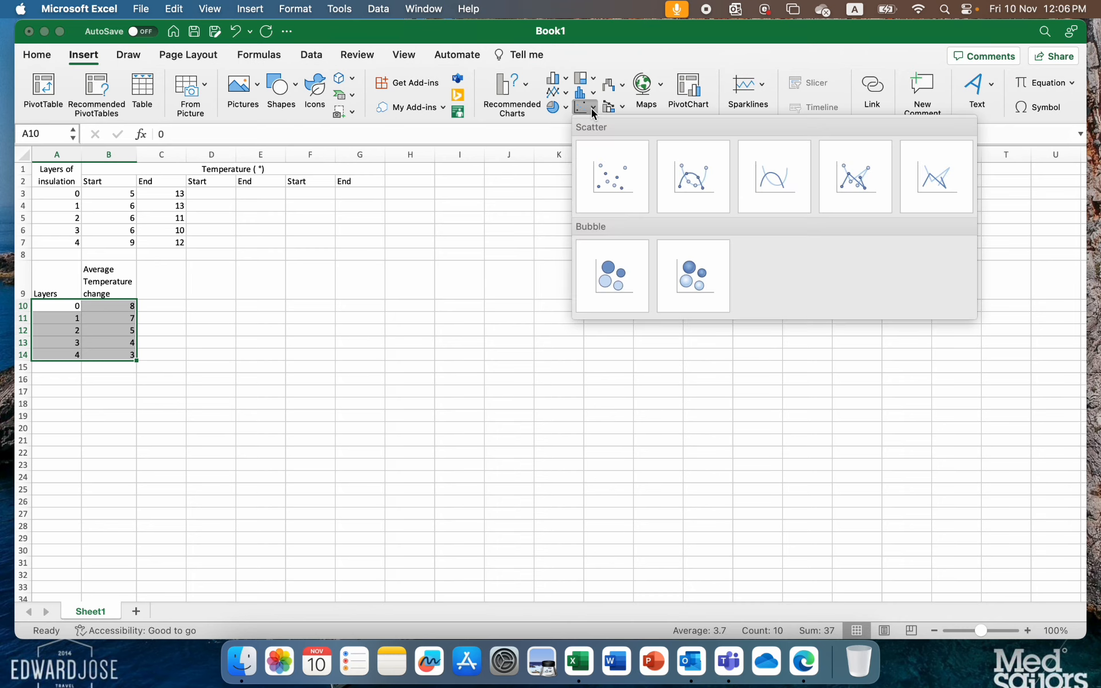
{"action": "left_click", "coordinate": [614, 177]}
{"action": "left_click_drag", "start_coordinate": [516, 315], "coordinate": [453, 229]}
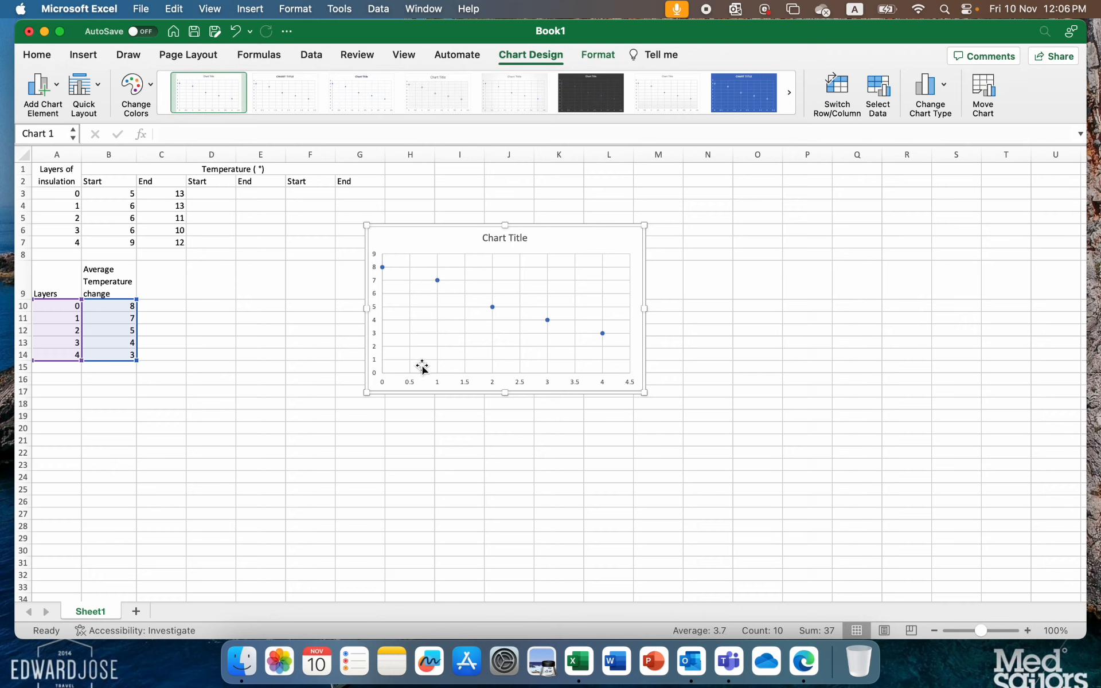
- Add primary horizontal and primary vertical axis titles to the scatter chart
{"action": "left_click", "coordinate": [46, 91]}
{"action": "mouse_move", "coordinate": [96, 128]}
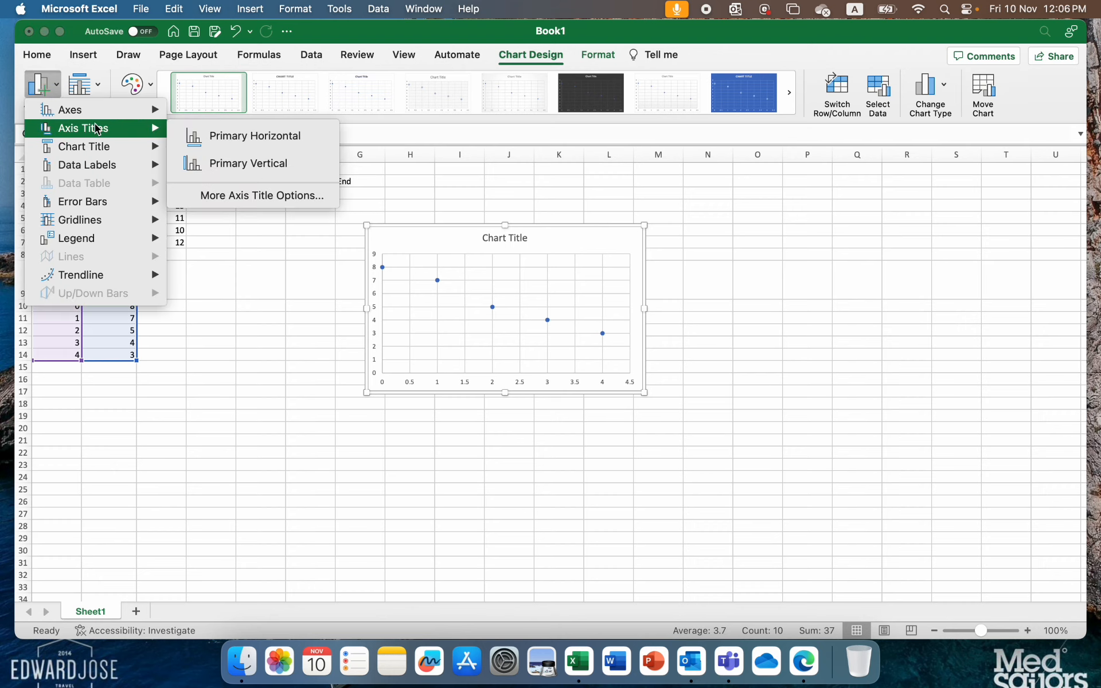
{"action": "left_click", "coordinate": [209, 140]}
{"action": "left_click", "coordinate": [41, 86]}
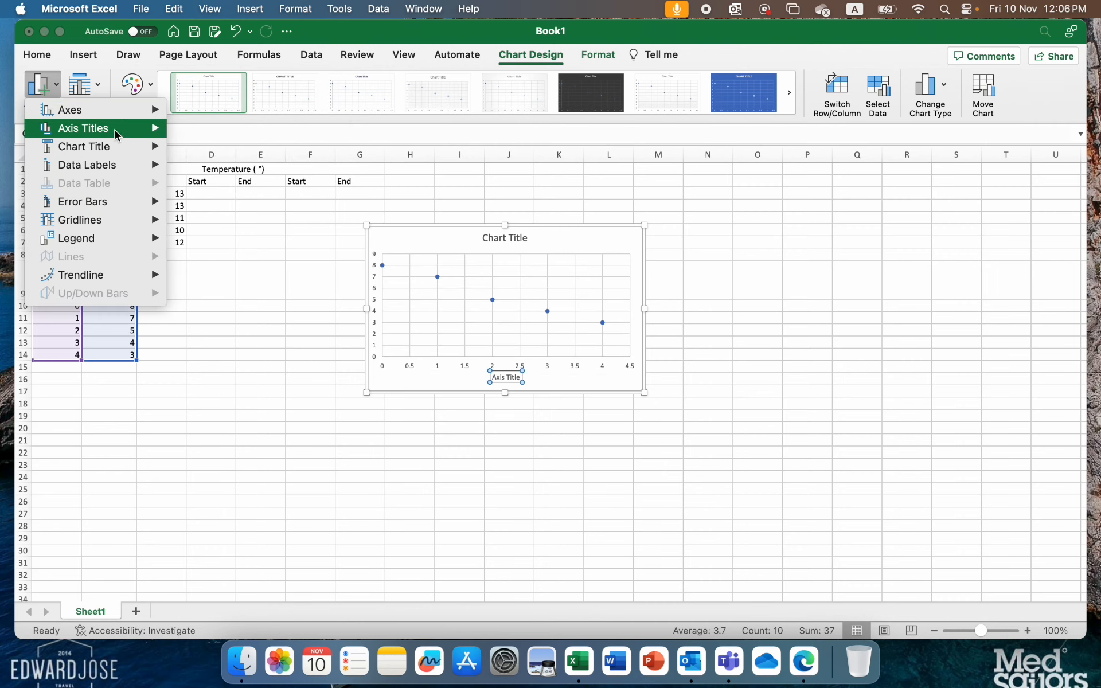
{"action": "mouse_move", "coordinate": [86, 128]}
{"action": "left_click", "coordinate": [226, 165]}
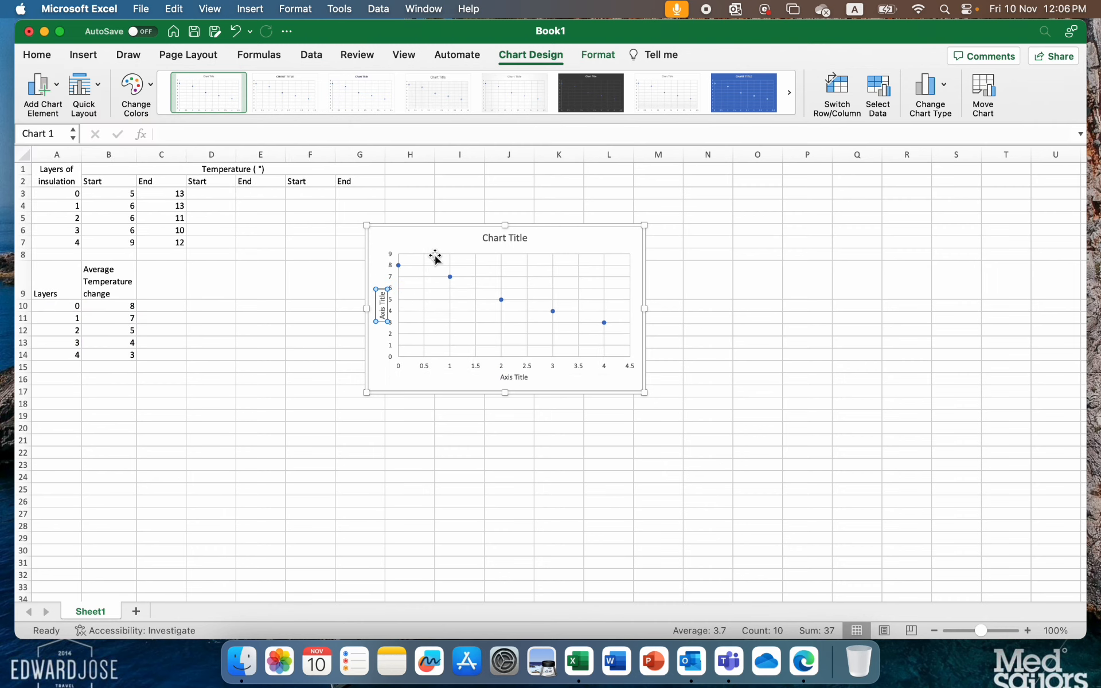
{"action": "left_click", "coordinate": [39, 109]}
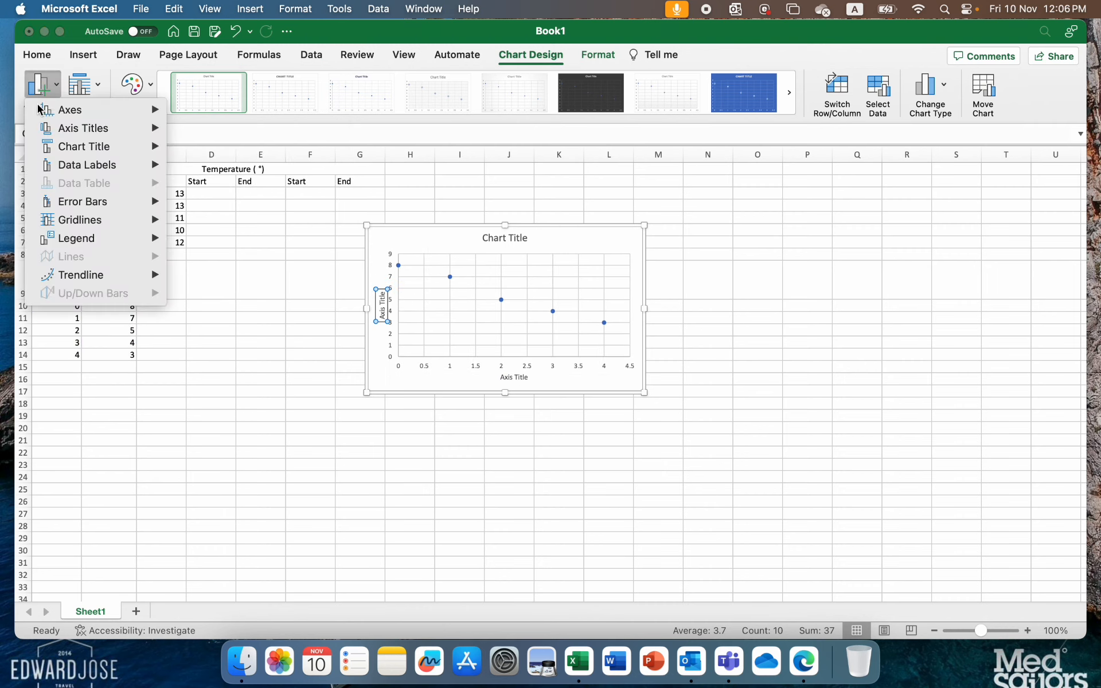
{"action": "mouse_move", "coordinate": [129, 240]}
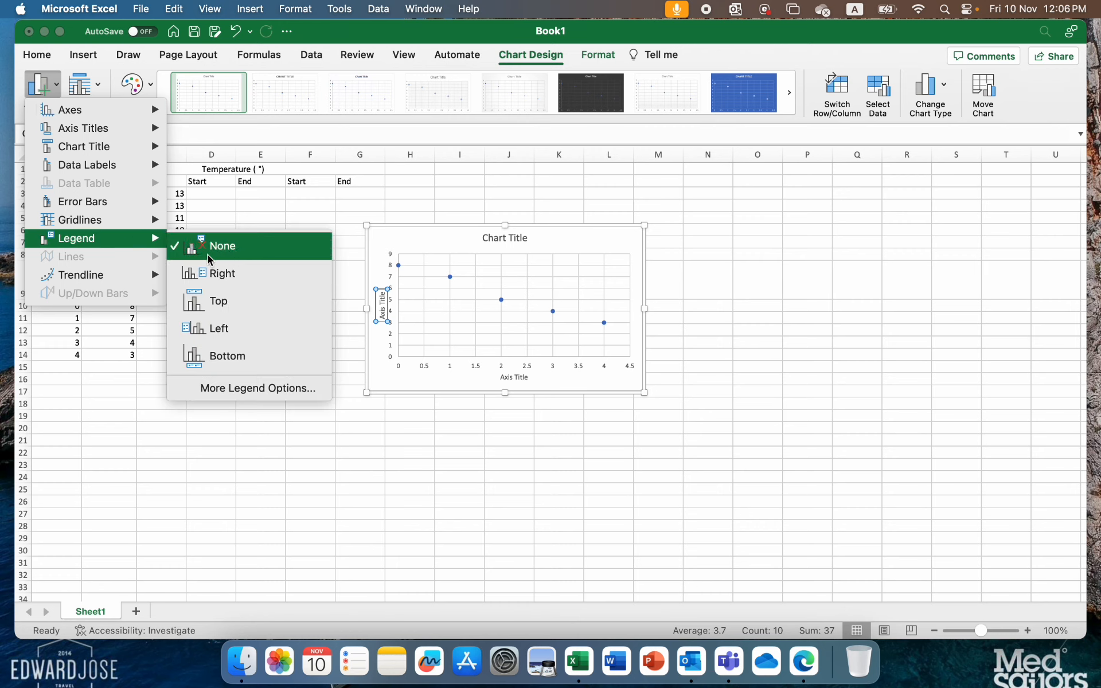
{"action": "mouse_move", "coordinate": [118, 277]}
{"action": "left_click", "coordinate": [208, 285]}
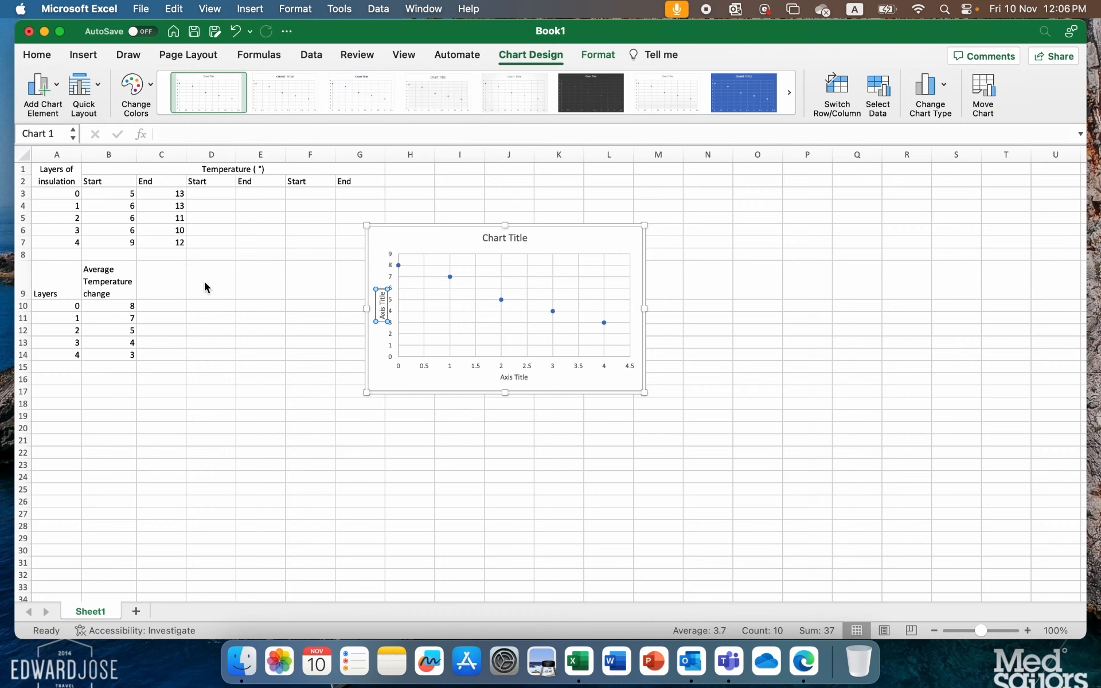
- Select the whole chart and add a linear trendline to its data points
{"action": "left_click", "coordinate": [430, 238]}
{"action": "left_click", "coordinate": [53, 90]}
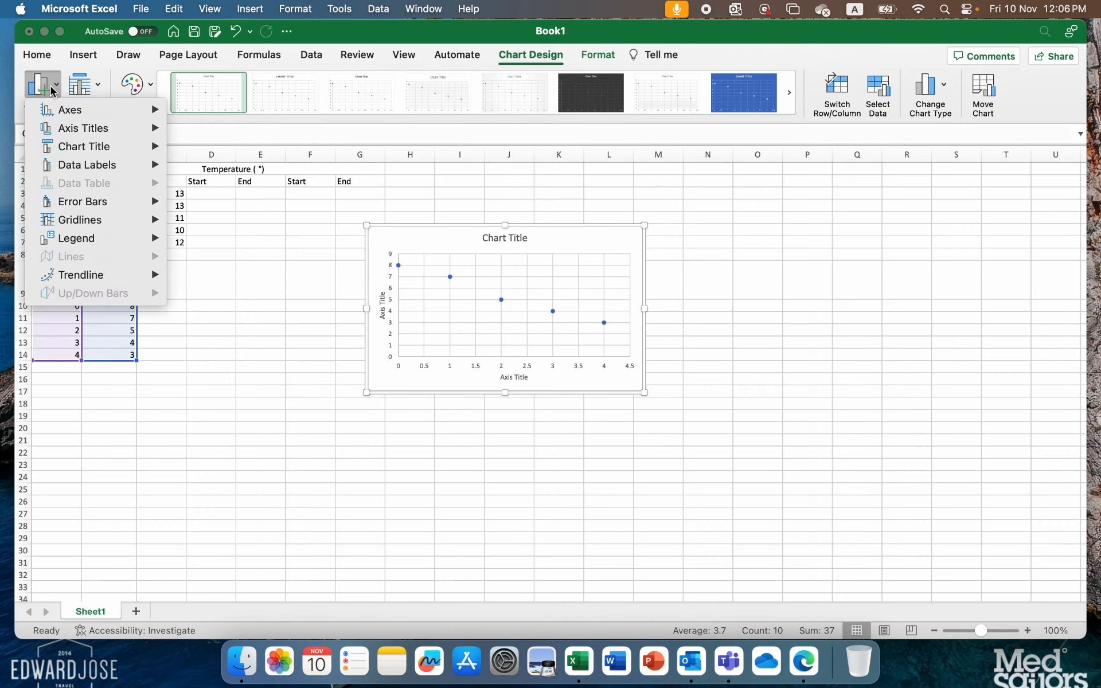
{"action": "mouse_move", "coordinate": [86, 275]}
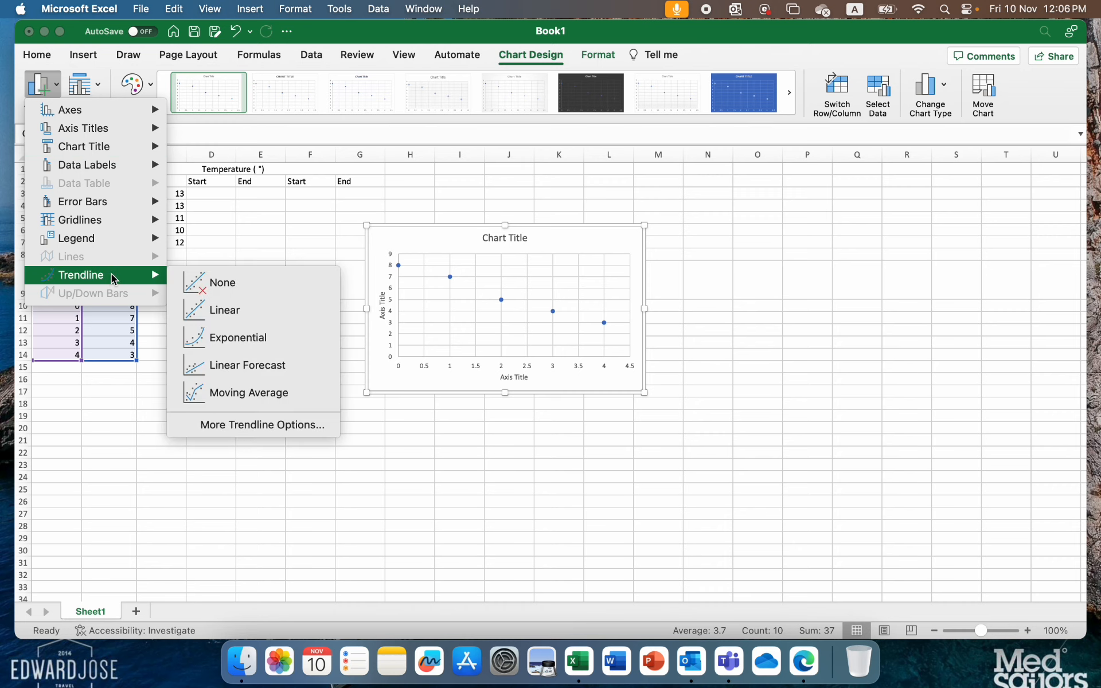
{"action": "left_click", "coordinate": [223, 309]}
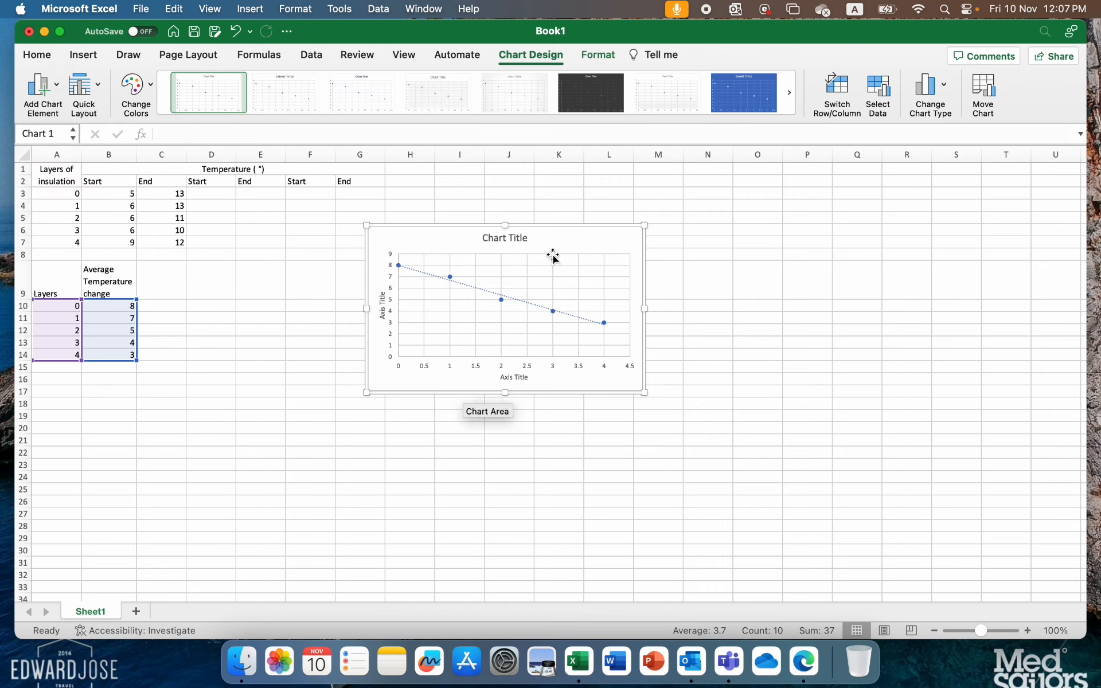
{"action": "left_click", "coordinate": [517, 237]}
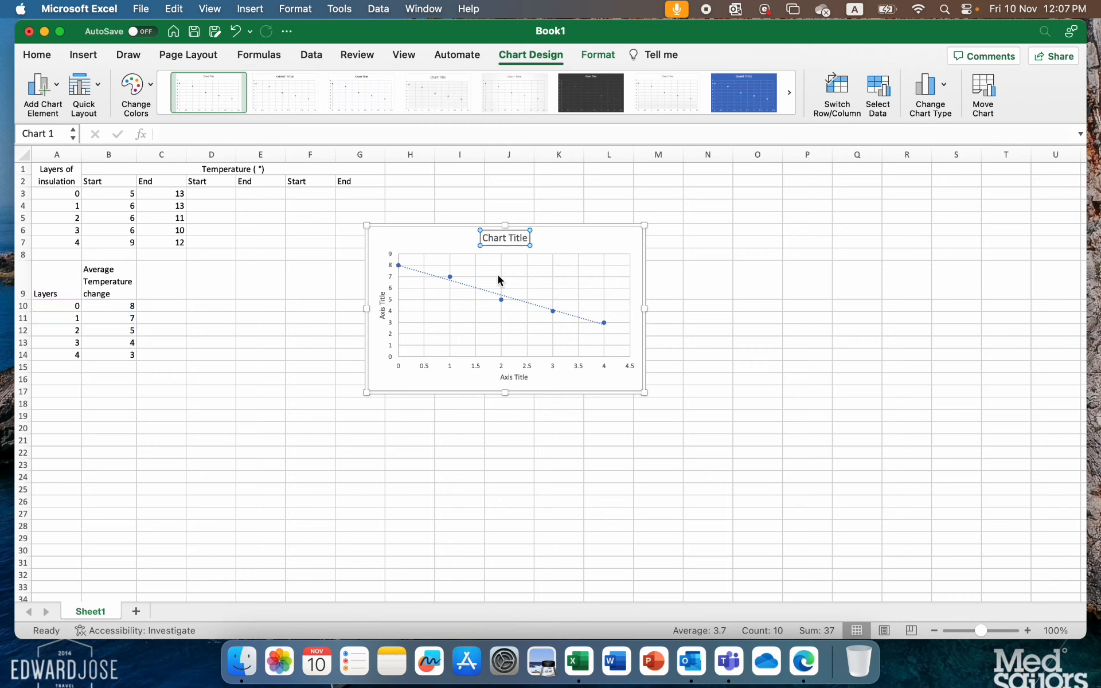
{"action": "left_click", "coordinate": [382, 299]}
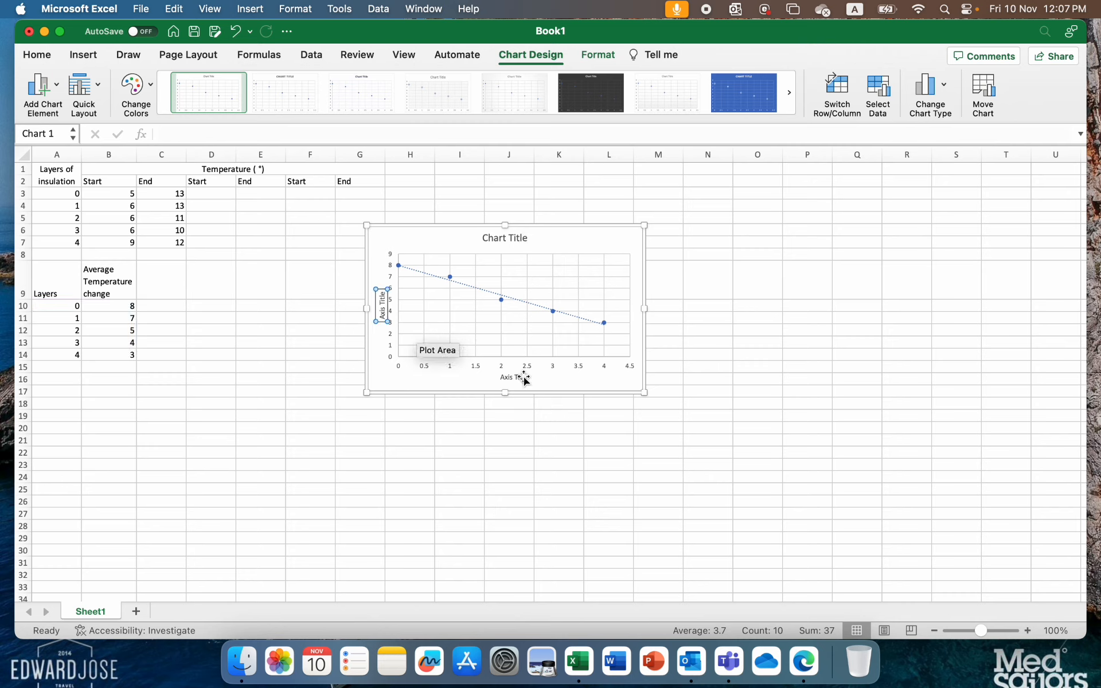
{"action": "left_click", "coordinate": [247, 166]}
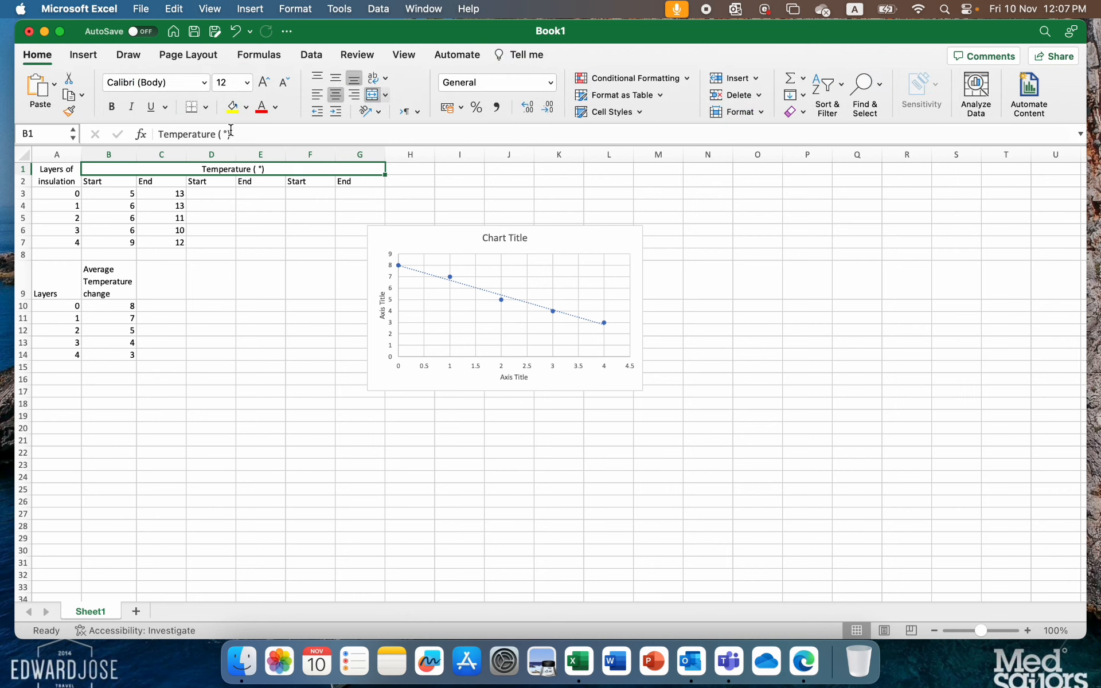
{"action": "left_click", "coordinate": [383, 306]}
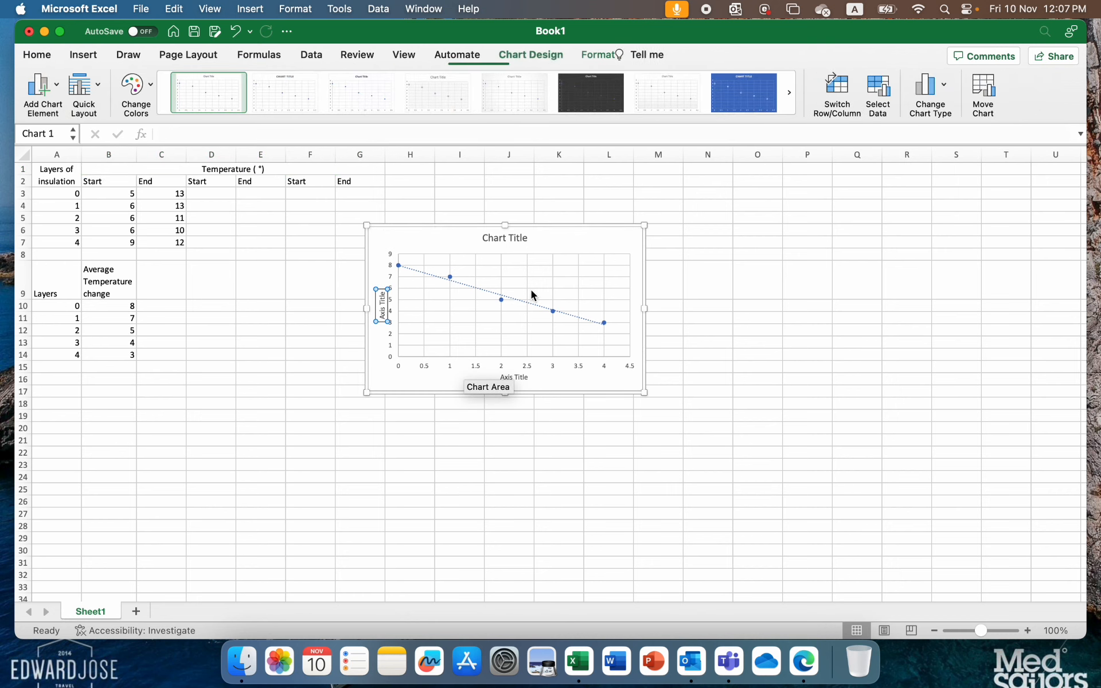
{"action": "left_click", "coordinate": [459, 238]}
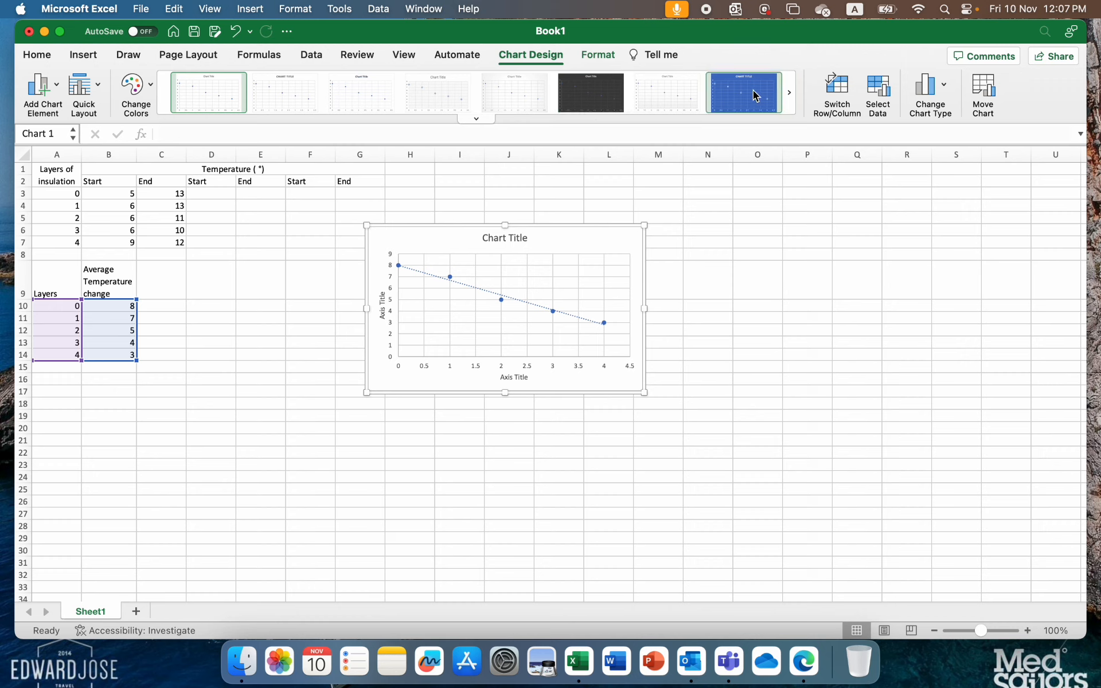